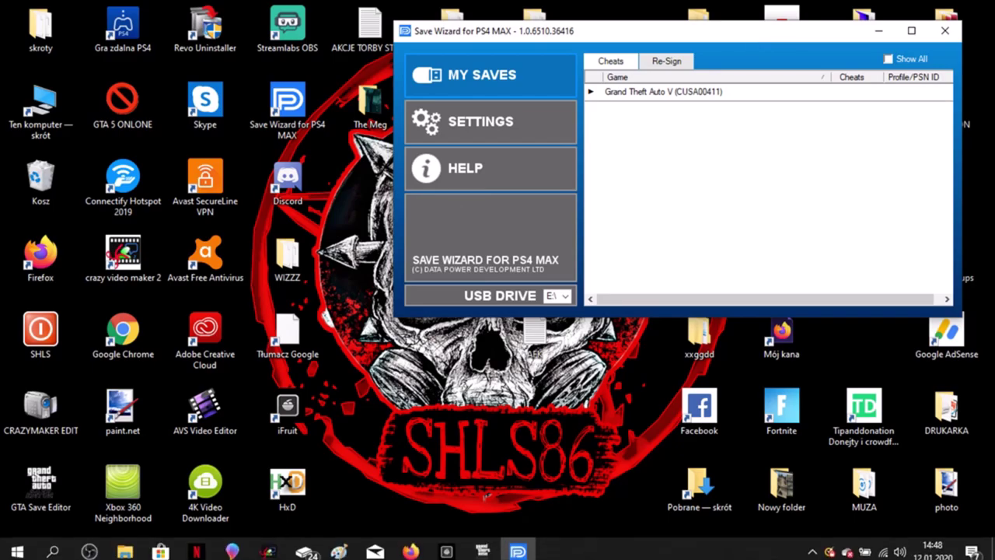
Bring up the Grand Theft Auto save editor, and check the contents of the desktop folder f1
{"action": "left_click", "coordinate": [473, 547]}
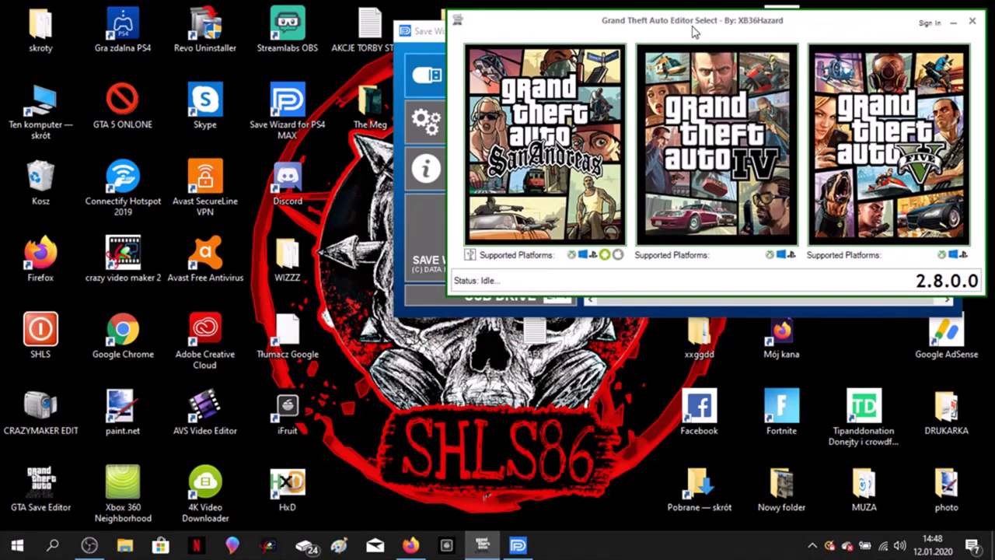
{"action": "left_click_drag", "start_coordinate": [840, 20], "coordinate": [374, 42]}
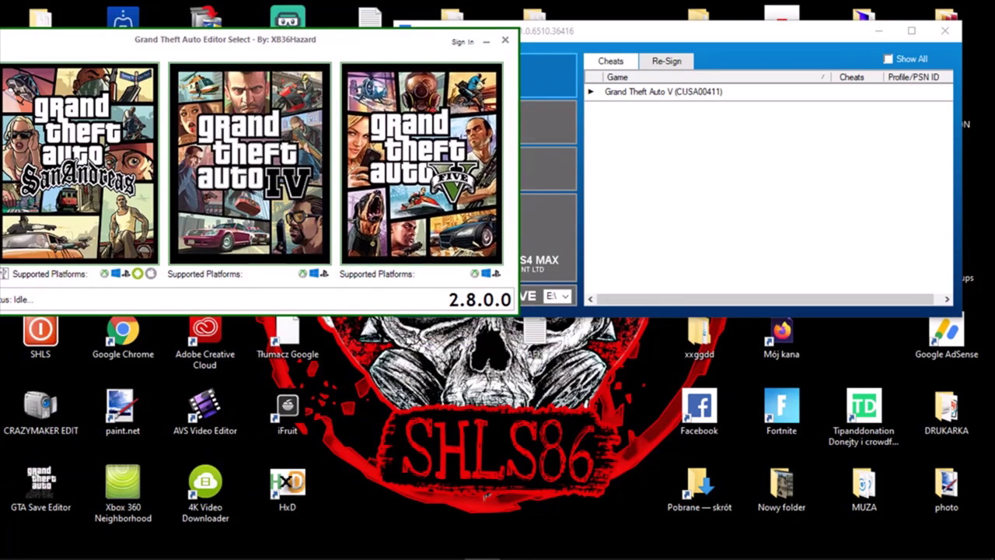
{"action": "left_click", "coordinate": [487, 495]}
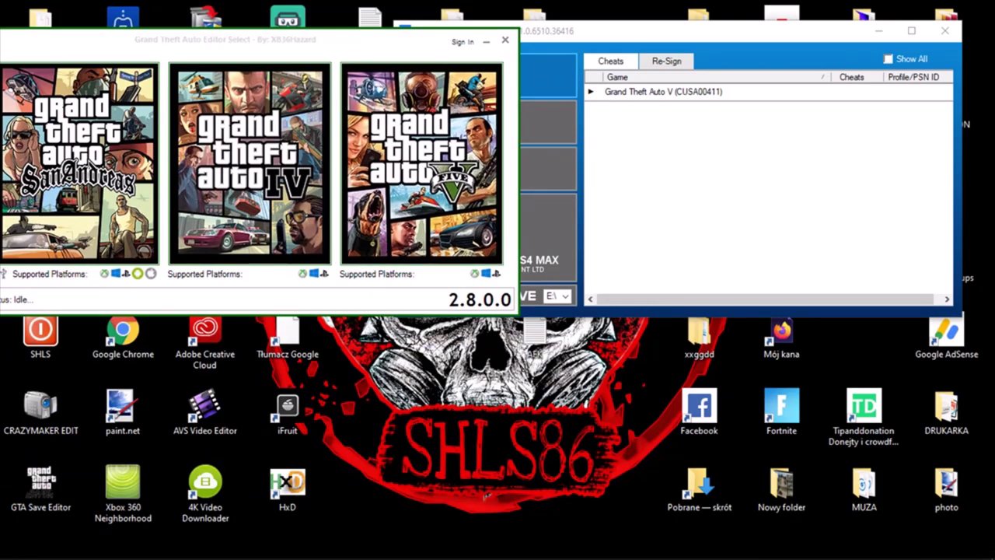
{"action": "key", "text": "super+d"}
{"action": "double_click", "coordinate": [531, 28]}
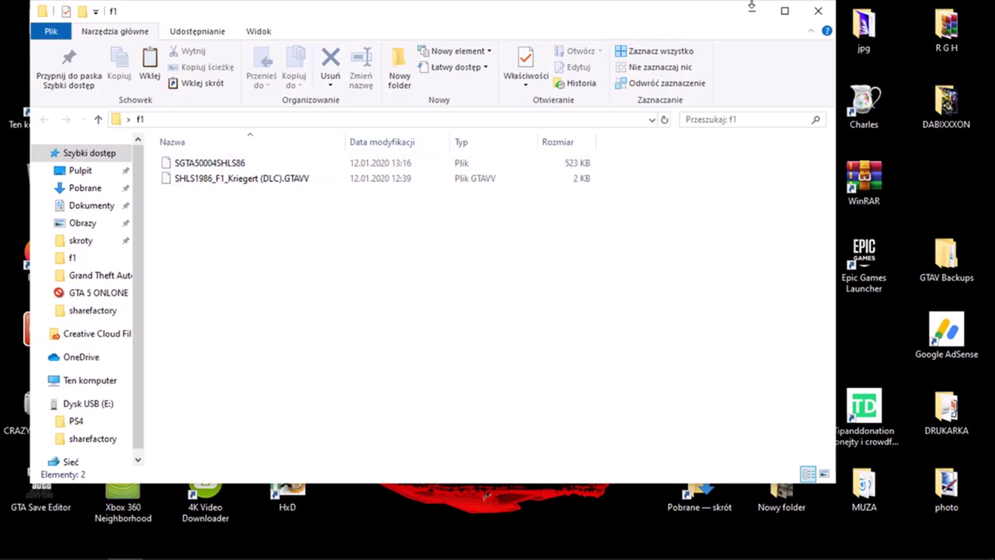
{"action": "left_click", "coordinate": [819, 12]}
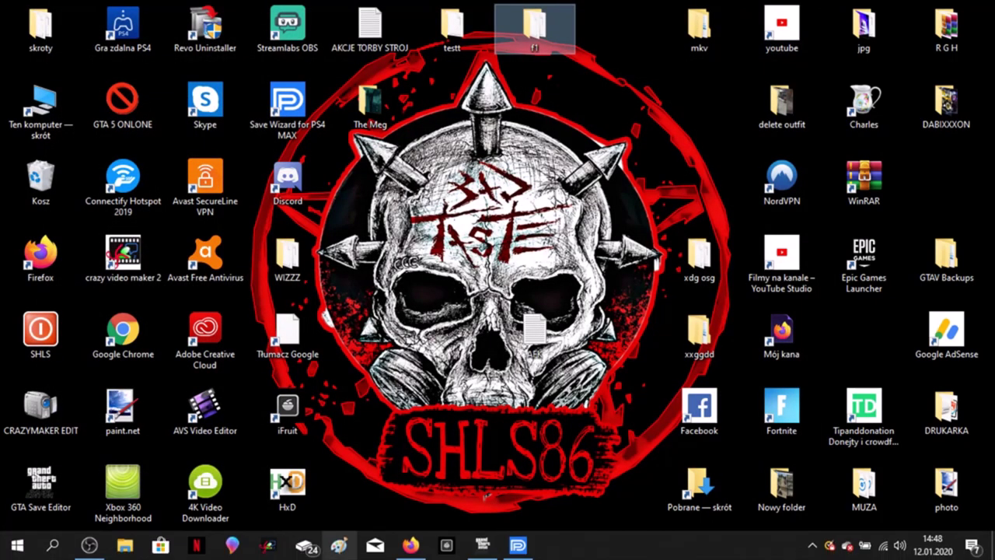
Switch to Save Wizard and open the Grand Theft Auto V save "Current Game Progress" in Advanced Mode
{"action": "left_click", "coordinate": [520, 547]}
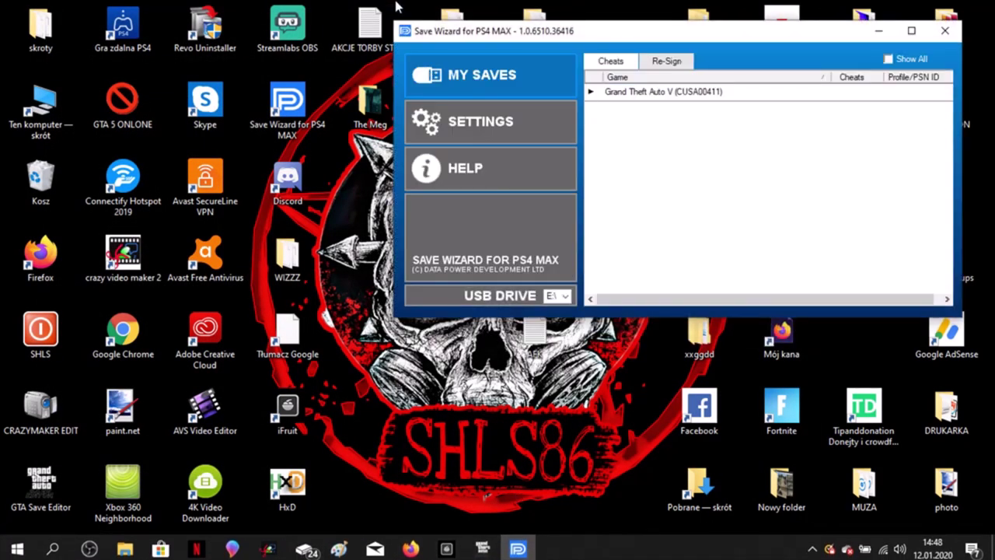
{"action": "left_click", "coordinate": [591, 92]}
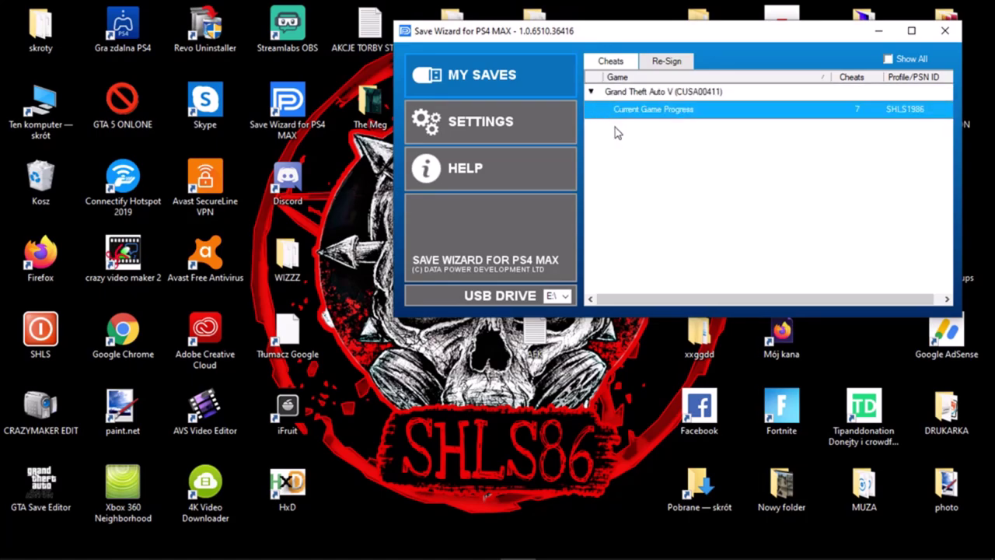
{"action": "right_click", "coordinate": [635, 112]}
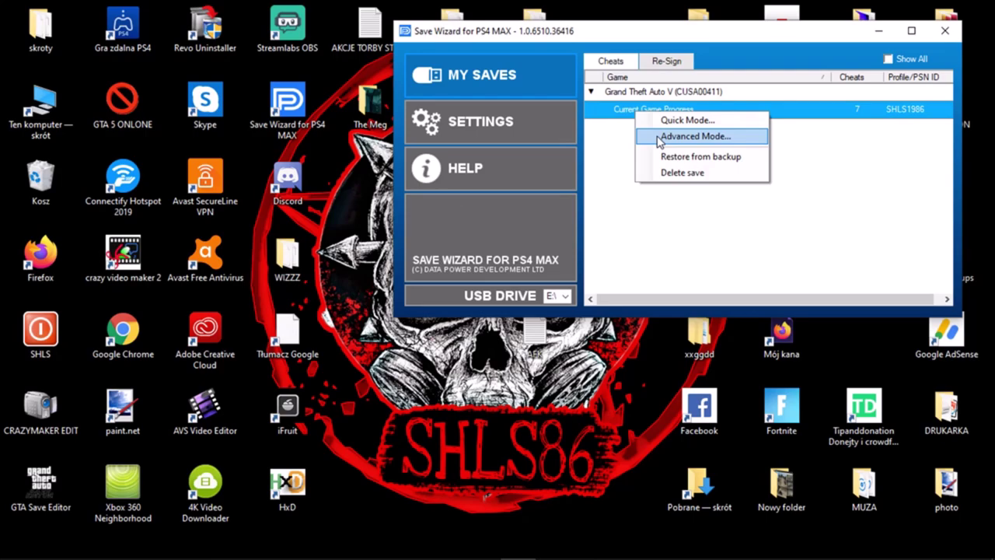
{"action": "left_click", "coordinate": [660, 139]}
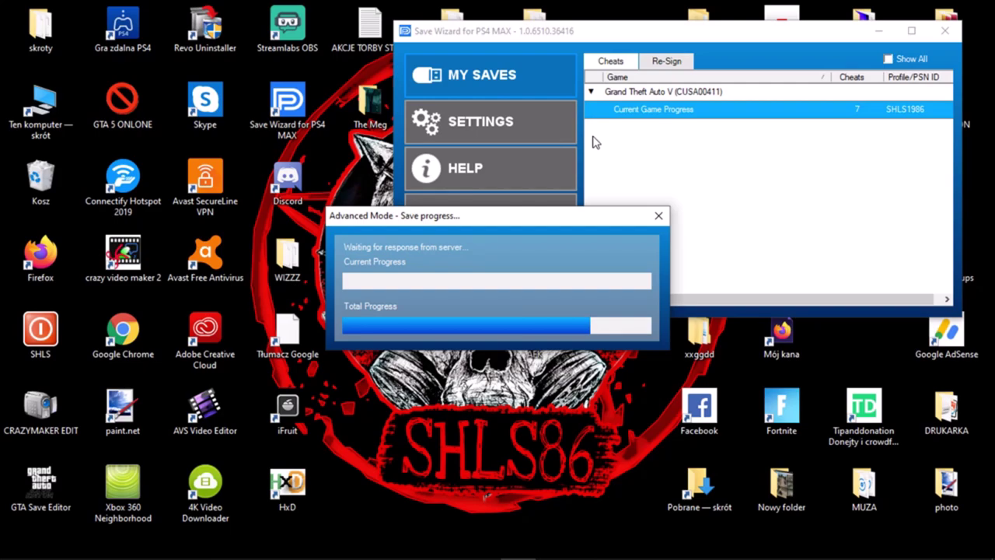
{"action": "mouse_move", "coordinate": [914, 552]}
{"action": "left_click_drag", "start_coordinate": [488, 220], "coordinate": [414, 108]}
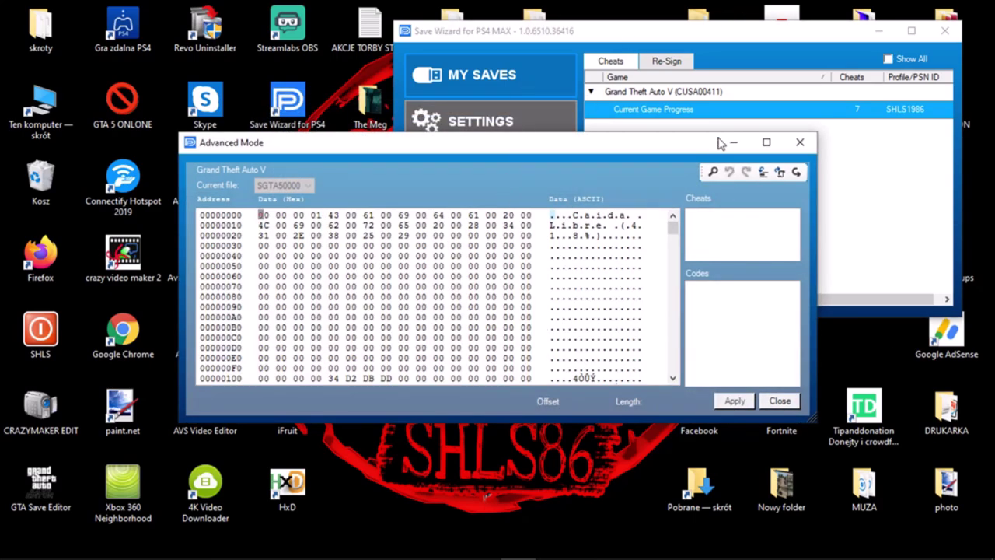
Export the save data as SGTA50000 into the desktop folder f1, and close Advanced Mode
{"action": "left_click", "coordinate": [782, 174]}
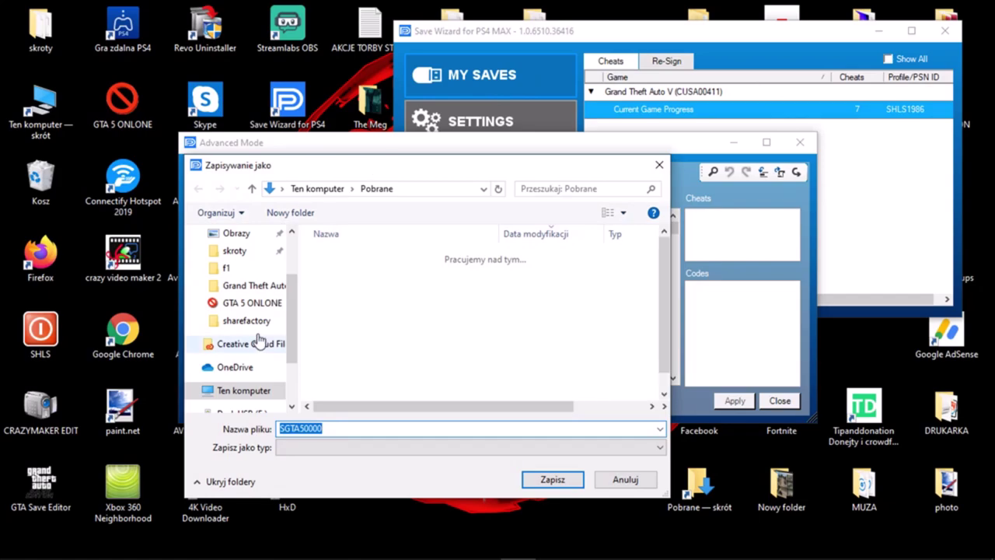
{"action": "left_click", "coordinate": [234, 268]}
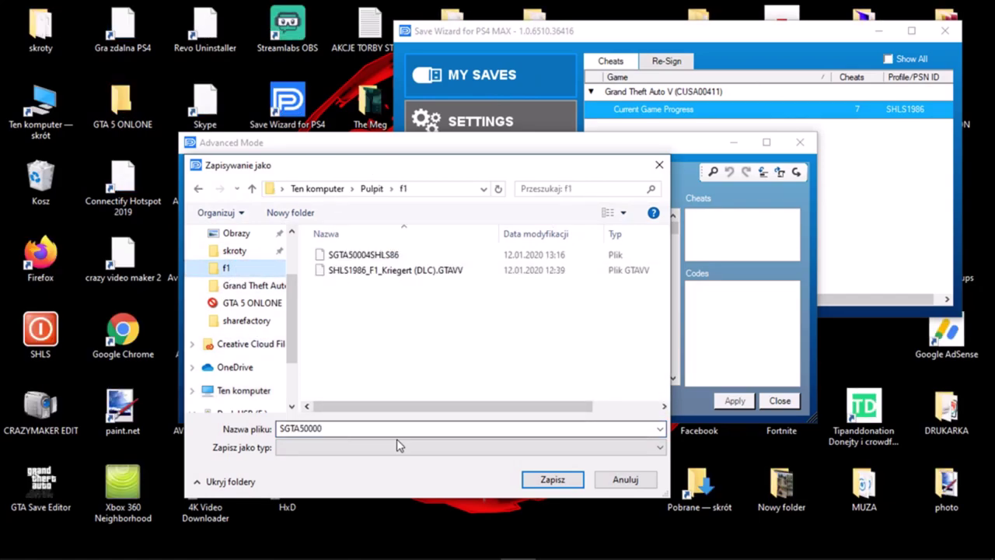
{"action": "left_click", "coordinate": [553, 480]}
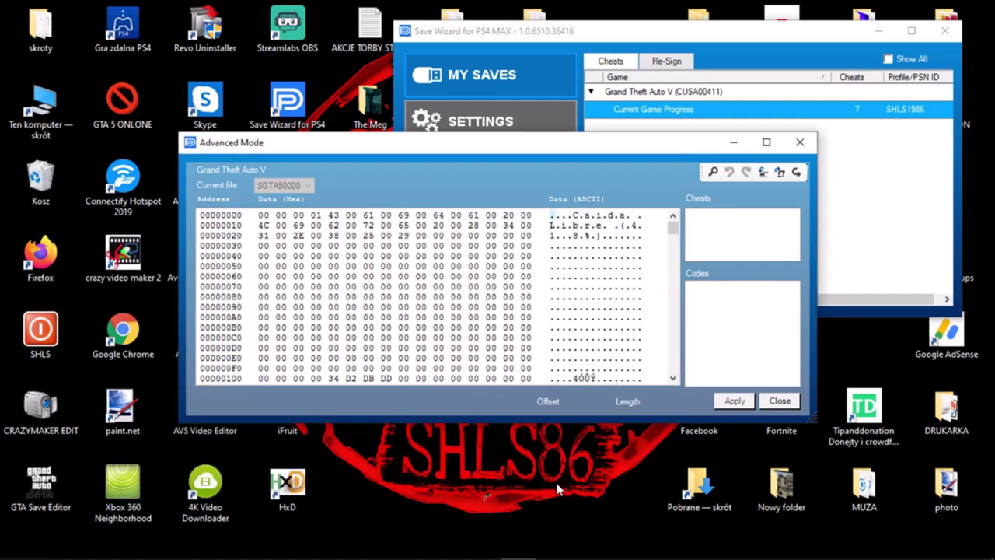
{"action": "left_click", "coordinate": [811, 143]}
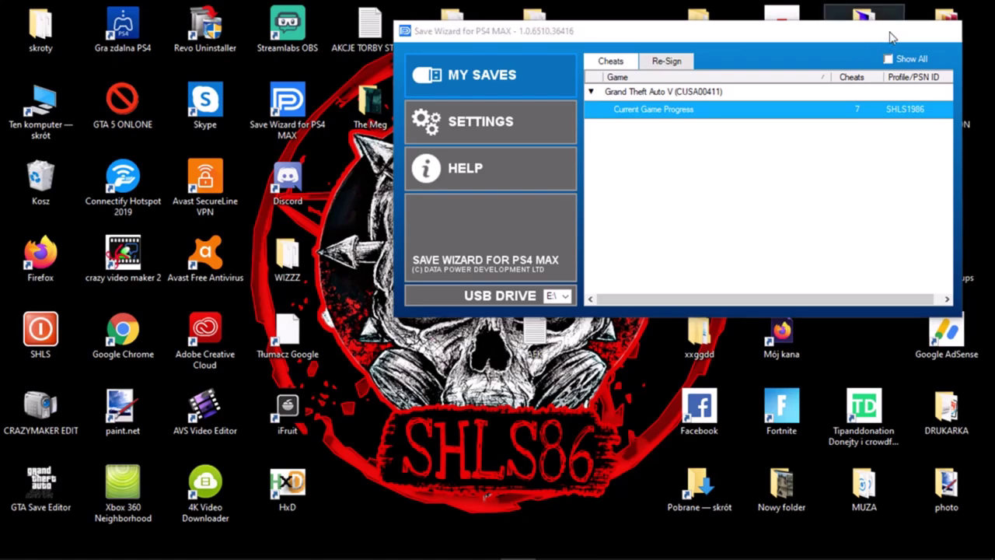
Switch from Save Wizard to the Grand Theft Auto editor selector and launch the Grand Theft Auto V save editor
{"action": "left_click", "coordinate": [878, 31]}
{"action": "left_click", "coordinate": [484, 551]}
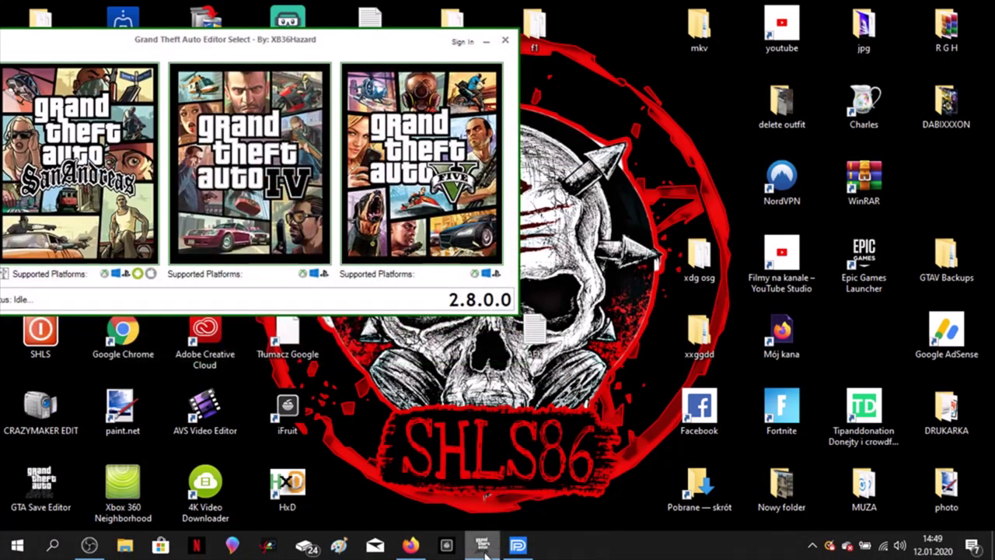
{"action": "left_click_drag", "start_coordinate": [367, 48], "coordinate": [548, 70]}
{"action": "left_click", "coordinate": [593, 189]}
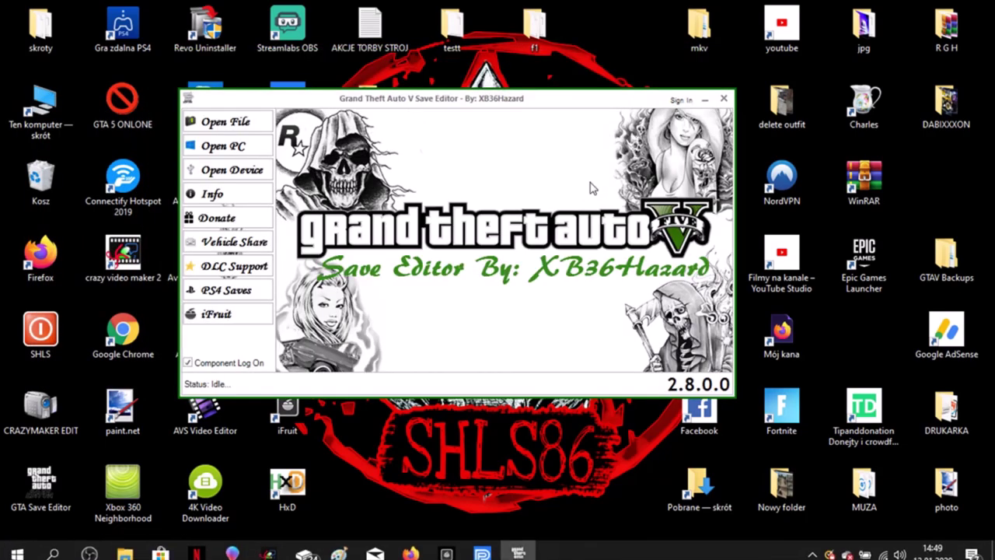
Open the save file SGTA50000 from the f1 folder and make a backup before editing
{"action": "left_click", "coordinate": [233, 122]}
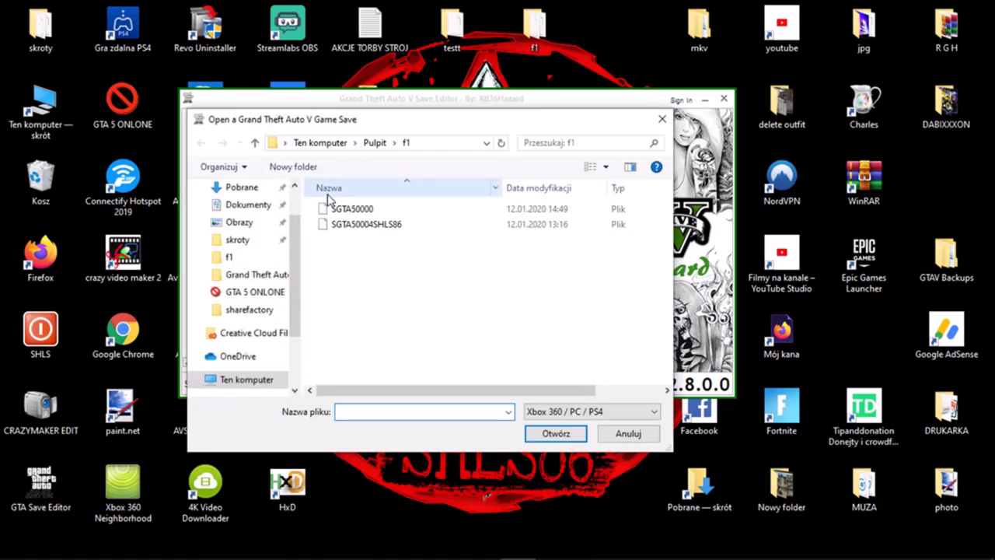
{"action": "left_click", "coordinate": [231, 258]}
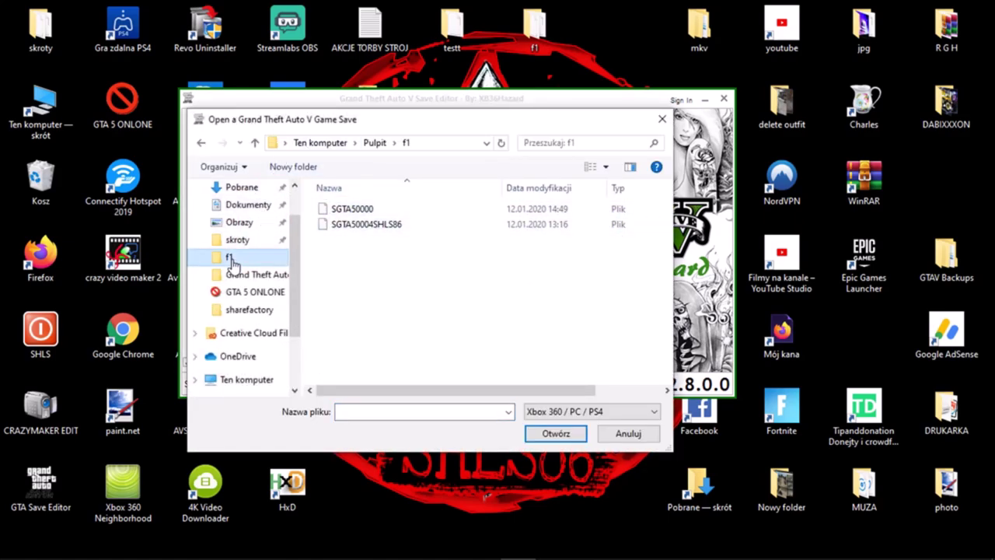
{"action": "double_click", "coordinate": [362, 213]}
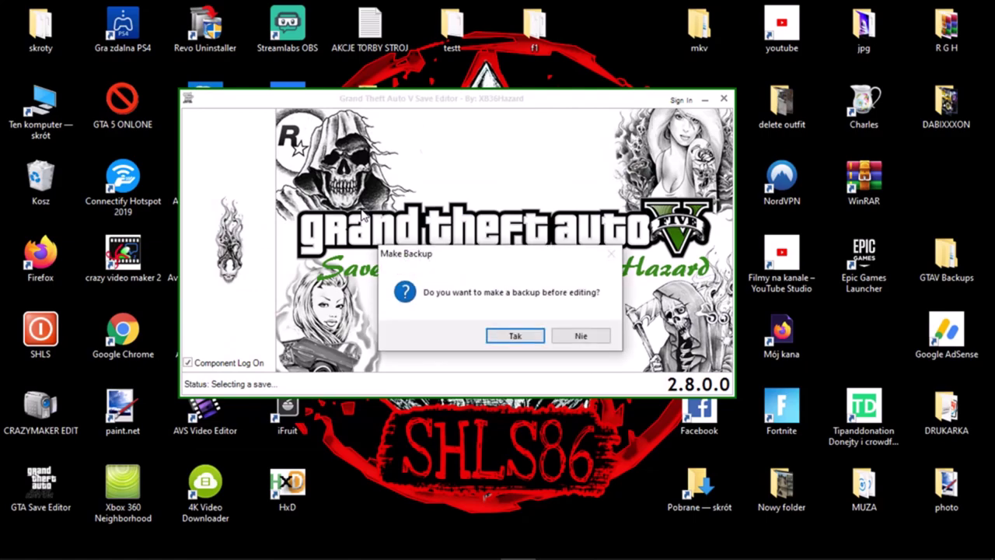
{"action": "left_click", "coordinate": [514, 335]}
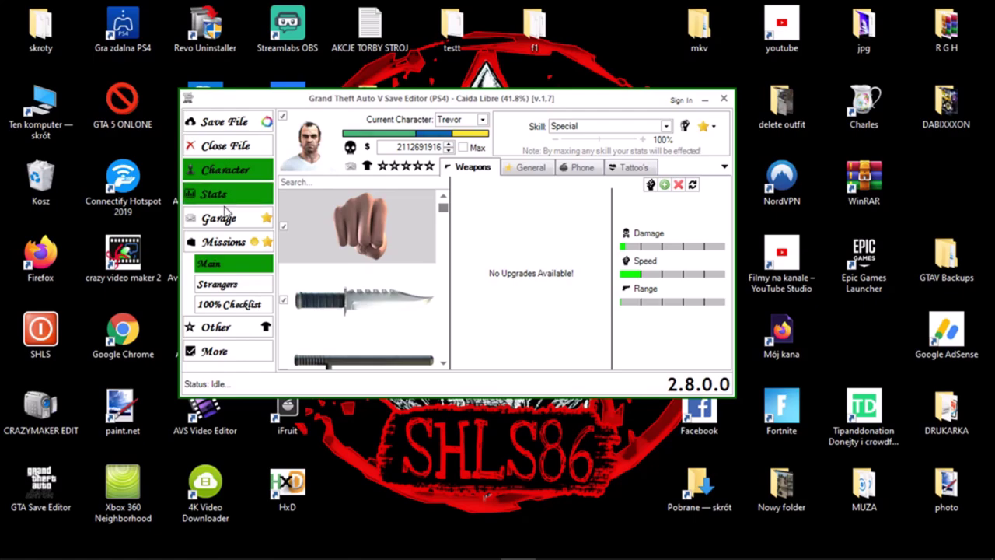
Open the save's garage editor and select Franklin as the character
{"action": "left_click", "coordinate": [222, 218]}
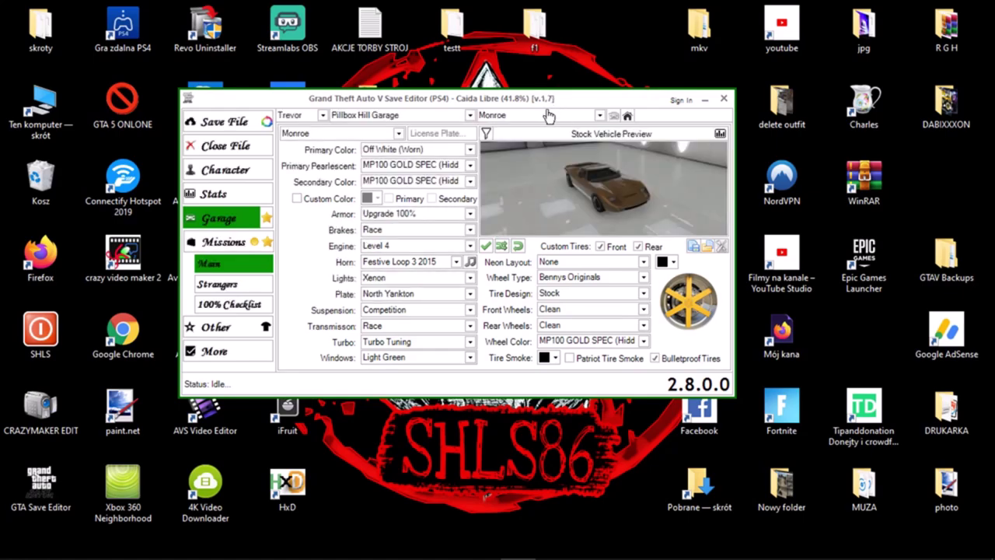
{"action": "left_click", "coordinate": [321, 125]}
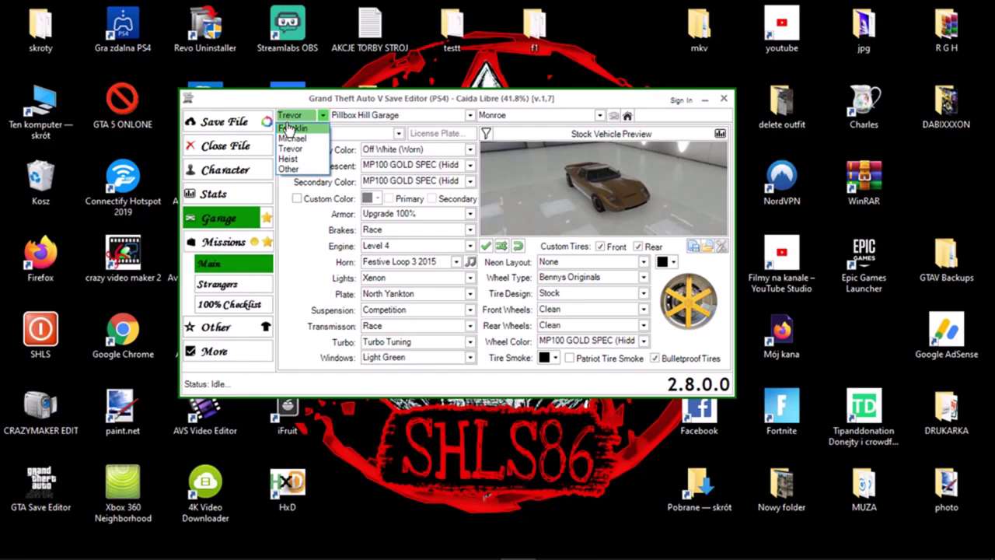
{"action": "left_click", "coordinate": [292, 128]}
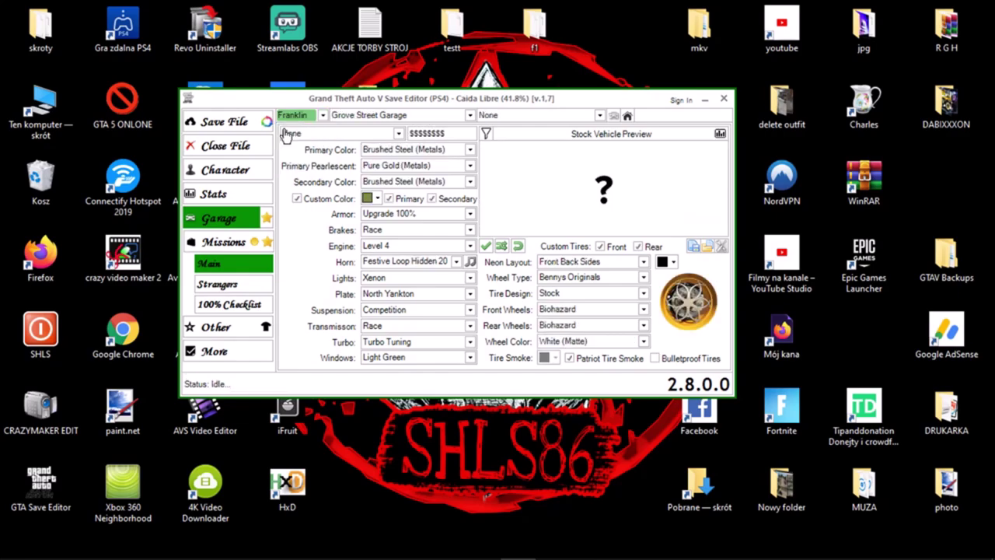
Look through Franklin's vehicles stored under Bike, Car and Vespucci Helipad
{"action": "left_click", "coordinate": [422, 116]}
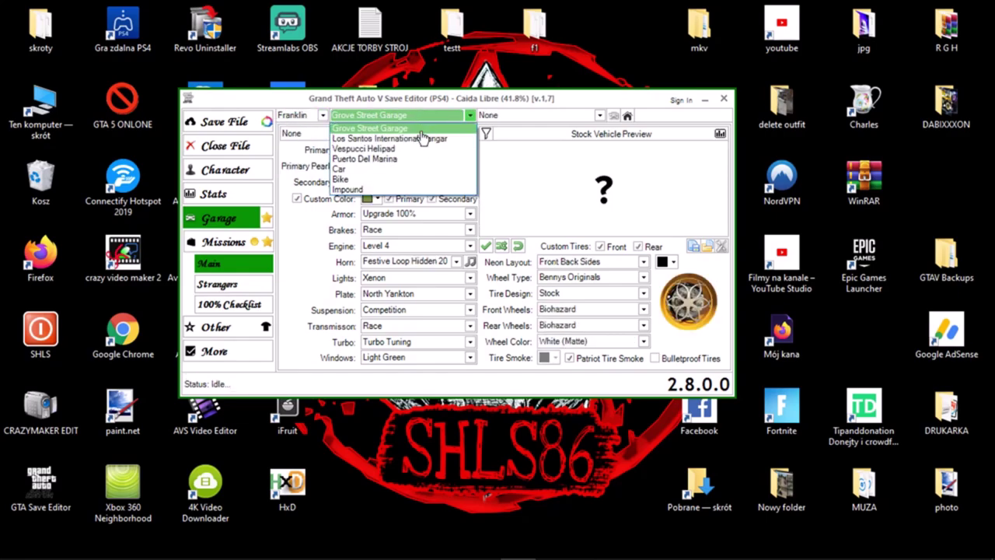
{"action": "left_click", "coordinate": [387, 180]}
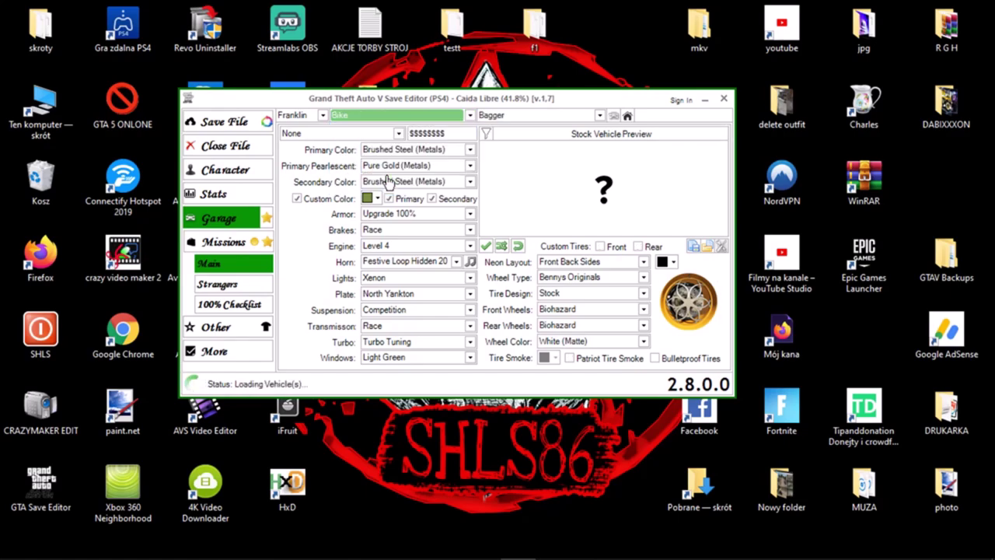
{"action": "left_click", "coordinate": [392, 124]}
{"action": "left_click", "coordinate": [377, 172]}
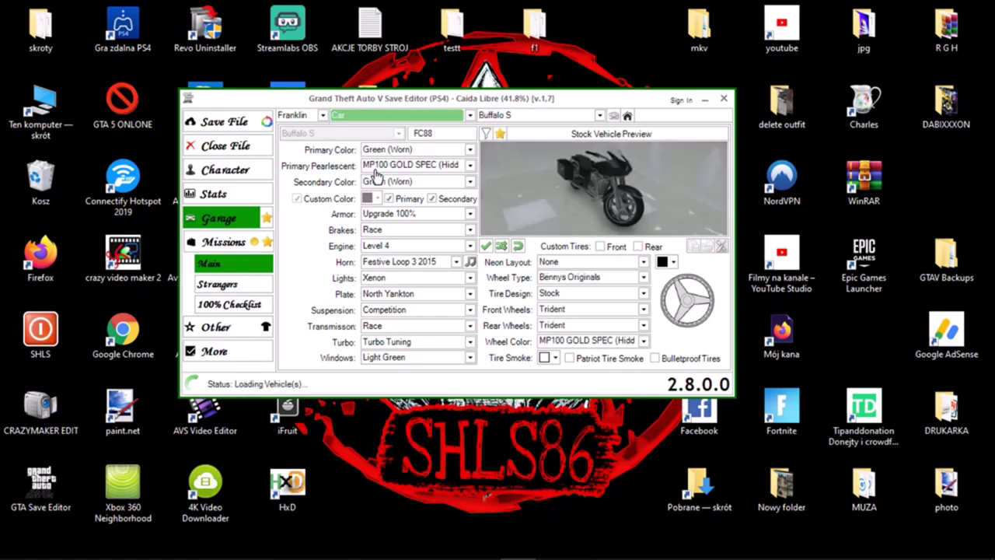
{"action": "left_click", "coordinate": [404, 116]}
{"action": "left_click", "coordinate": [384, 148]}
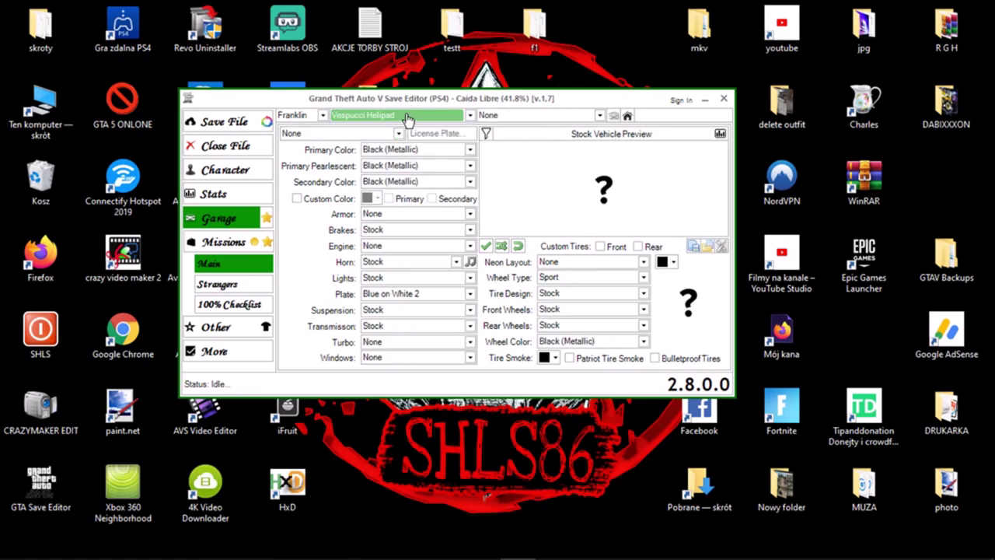
Replace the Clown Van in Franklin's Impound with the vehicle file SHLS1986_F1_Kriegert (DLC).GTAVV
{"action": "left_click", "coordinate": [404, 117]}
{"action": "left_click", "coordinate": [377, 197]}
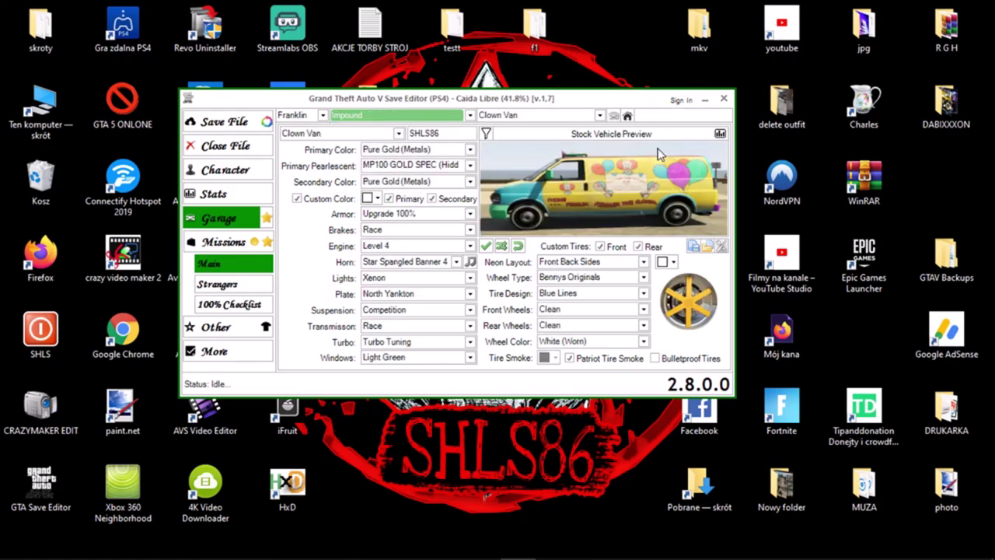
{"action": "left_click", "coordinate": [540, 119]}
{"action": "left_click", "coordinate": [540, 119]}
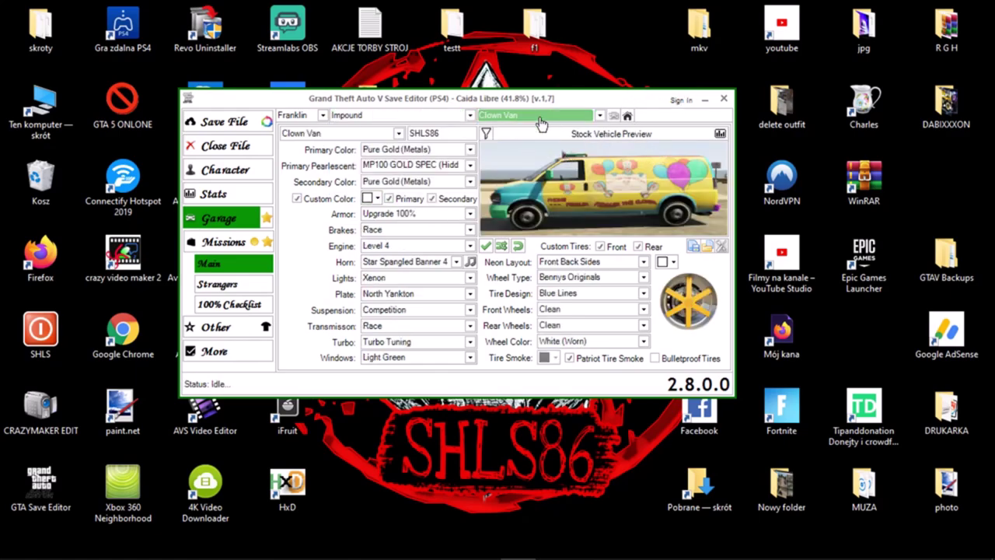
{"action": "left_click", "coordinate": [707, 246]}
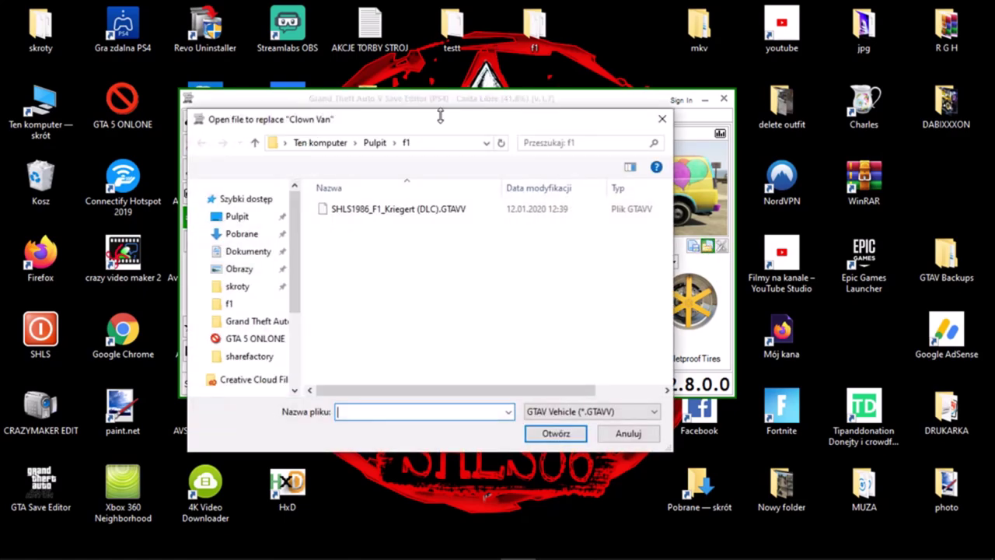
{"action": "double_click", "coordinate": [379, 210]}
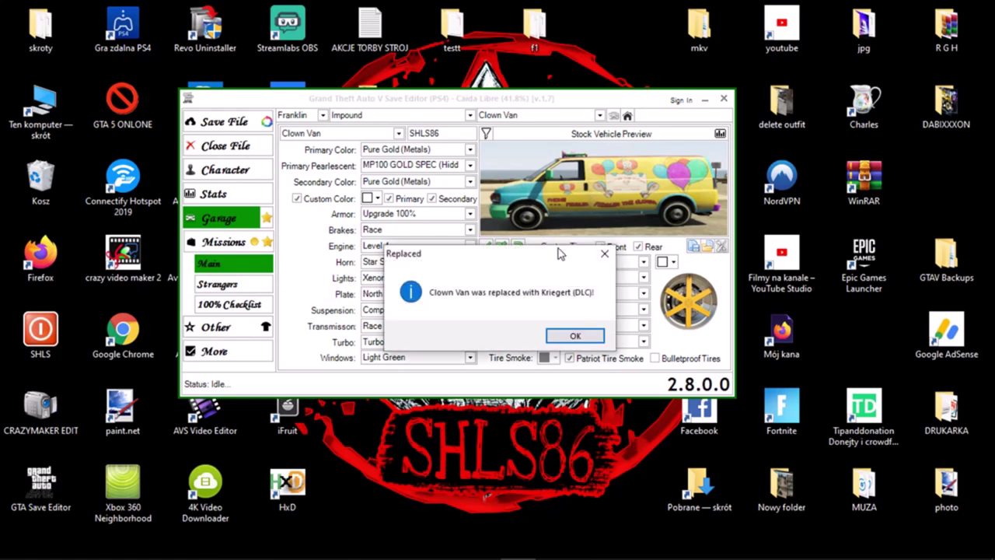
{"action": "left_click", "coordinate": [575, 336]}
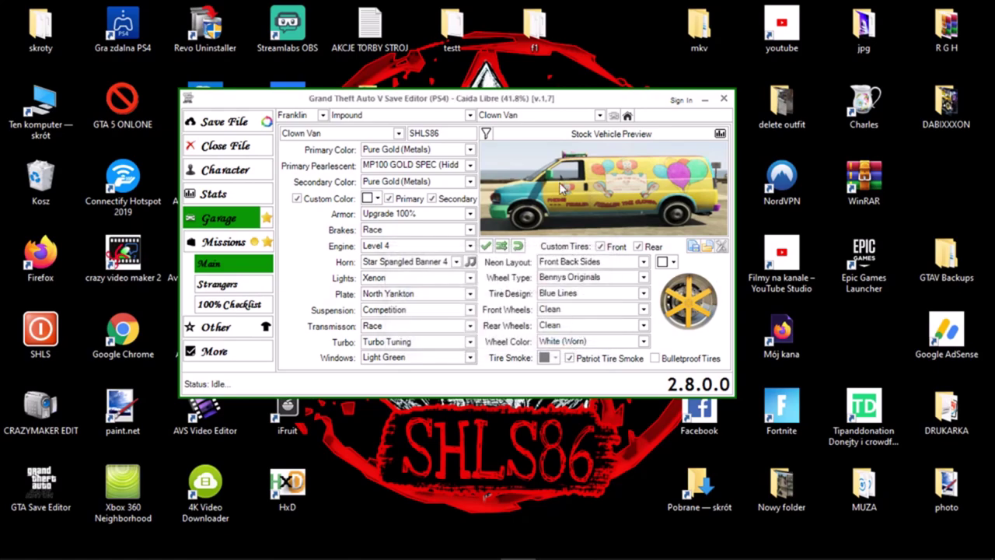
Replace the Ruiner (Burned) (DLC) in Franklin's Impound with the vehicle file SHLS1986_F1_Kriegert (DLC).GTAVV
{"action": "left_click", "coordinate": [535, 115]}
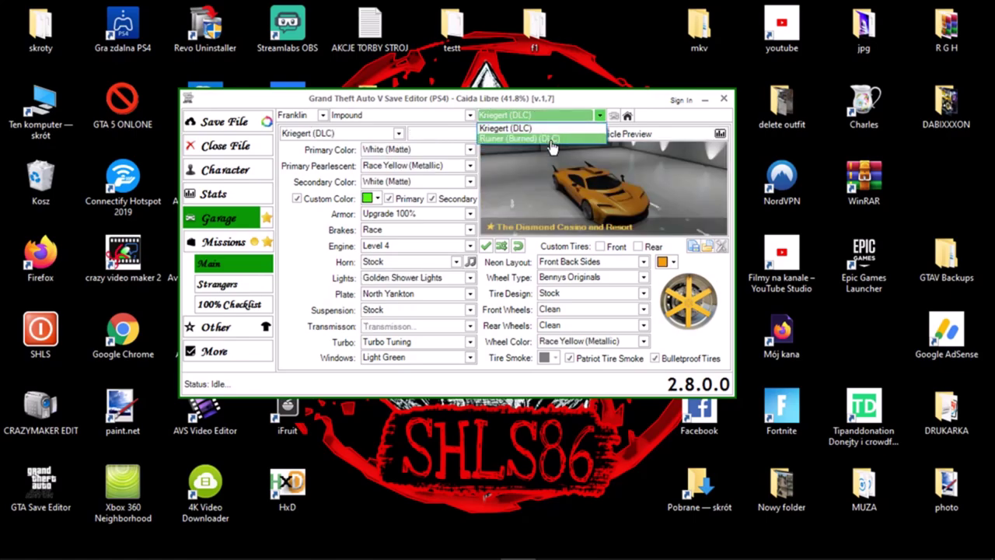
{"action": "left_click", "coordinate": [550, 140]}
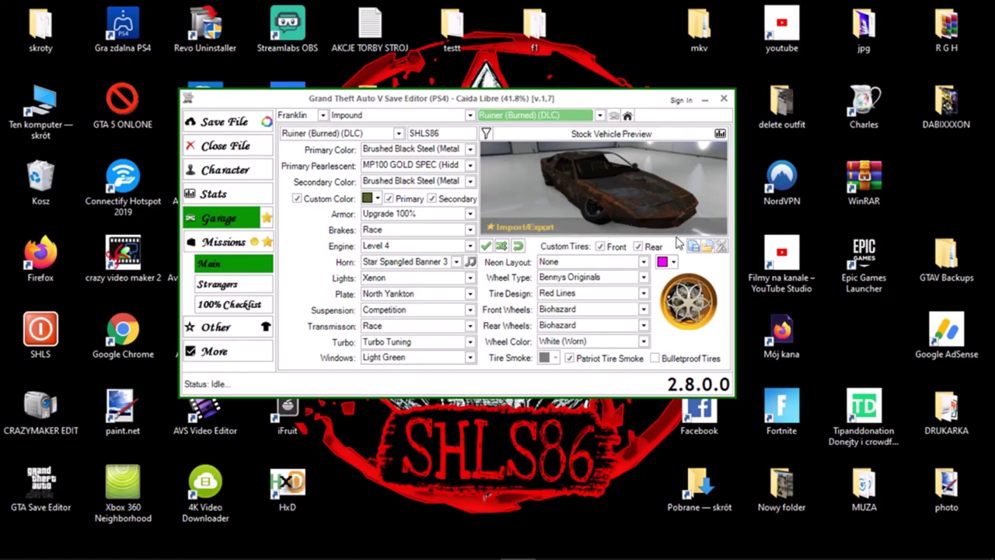
{"action": "left_click", "coordinate": [708, 247]}
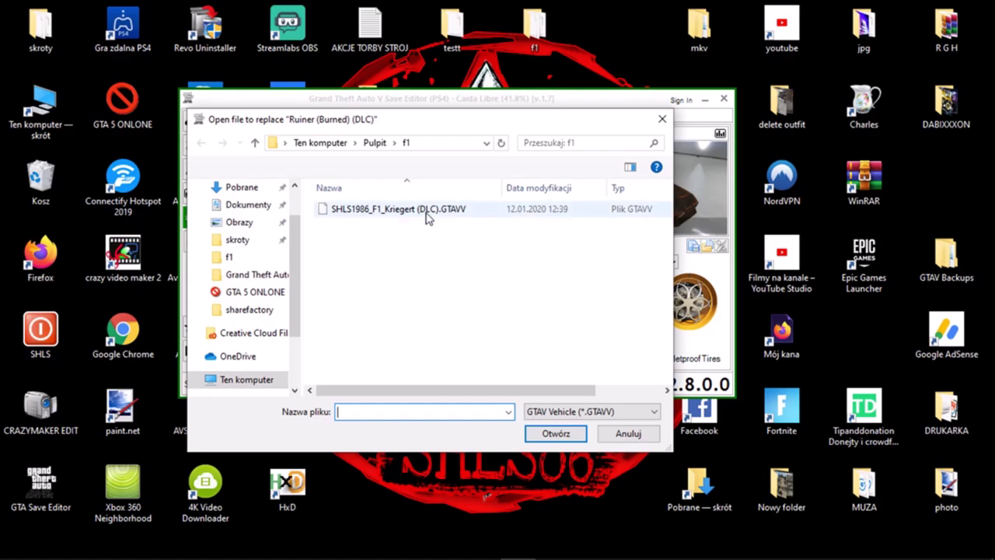
{"action": "double_click", "coordinate": [427, 216]}
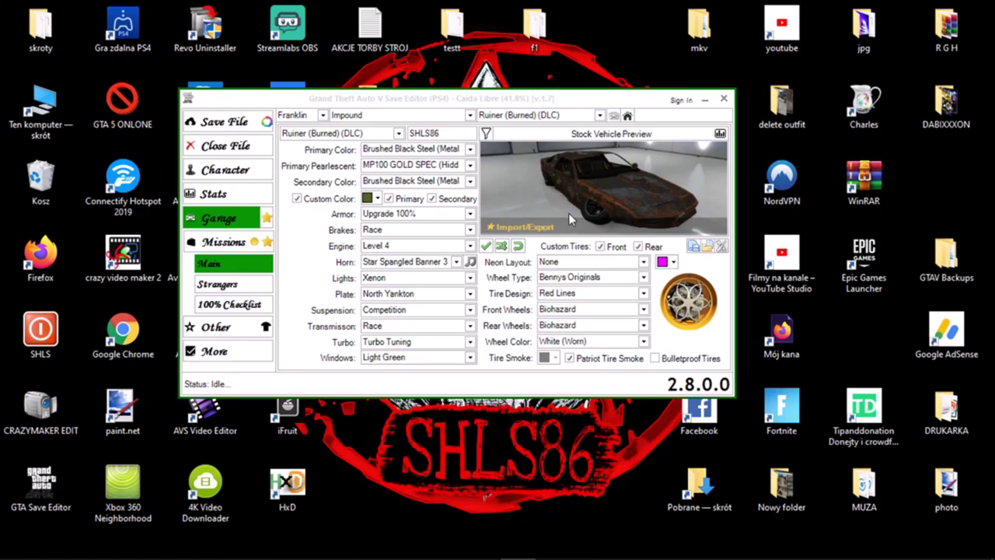
{"action": "left_click", "coordinate": [591, 336]}
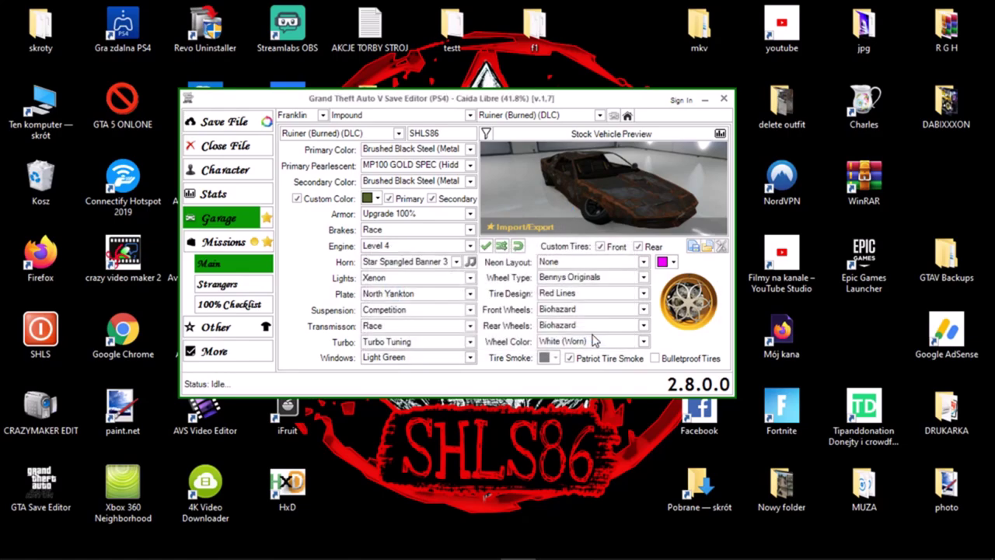
Switch Franklin's storage to Puerto Del Marina and back to Impound to check the replaced vehicles
{"action": "left_click", "coordinate": [448, 117]}
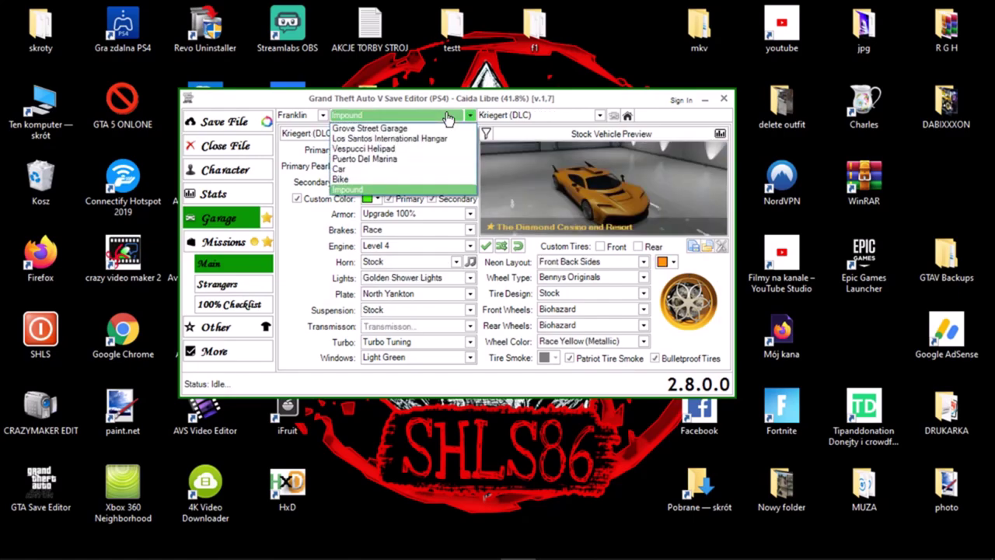
{"action": "left_click", "coordinate": [417, 162]}
{"action": "left_click", "coordinate": [401, 118]}
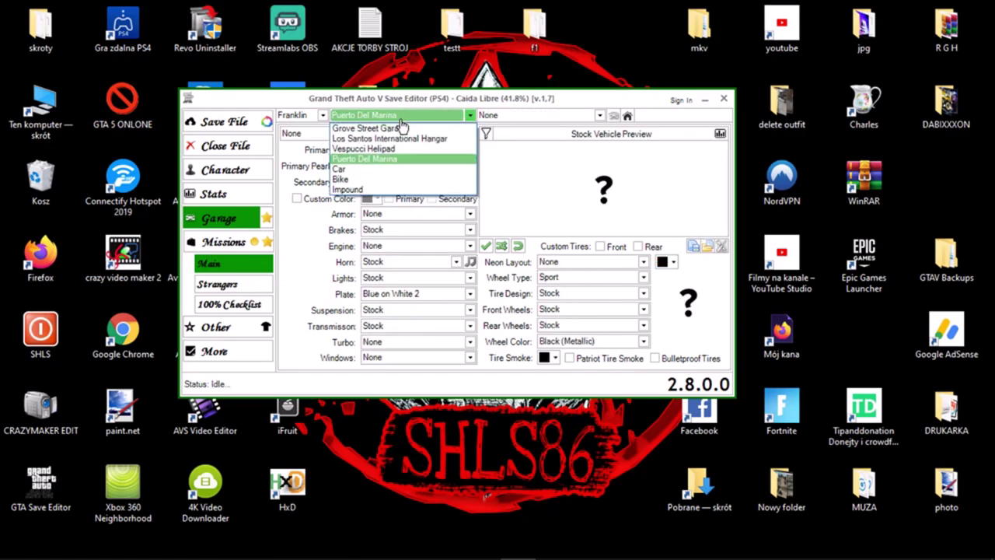
{"action": "left_click", "coordinate": [374, 194]}
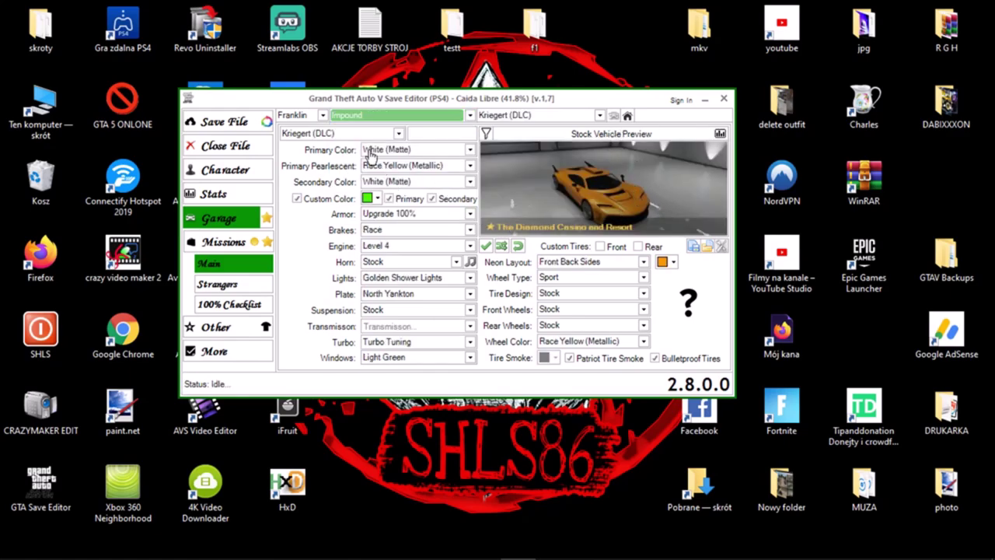
Set a custom RGB neon color for the first impounded Kriegert (DLC), with red 77 and green 255
{"action": "left_click", "coordinate": [670, 264]}
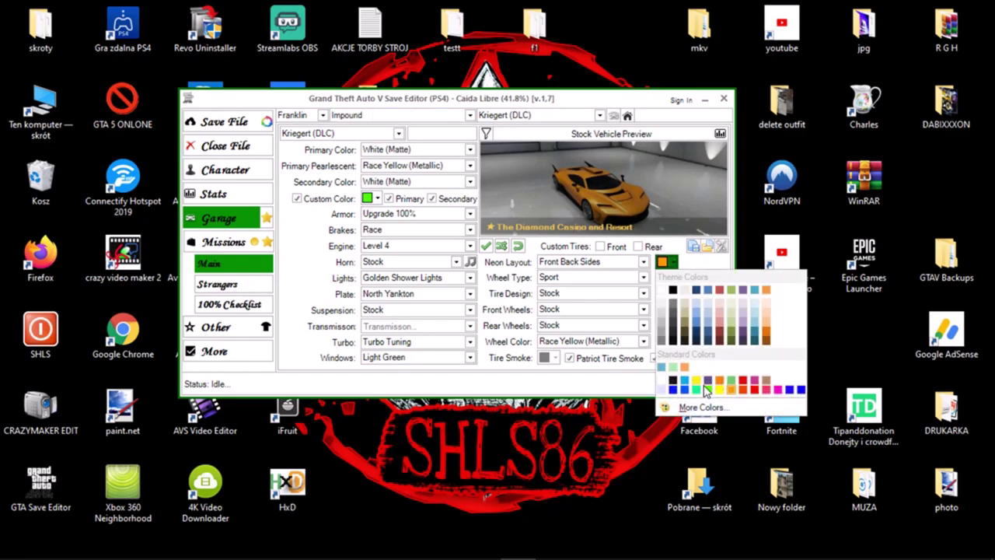
{"action": "left_click", "coordinate": [717, 419]}
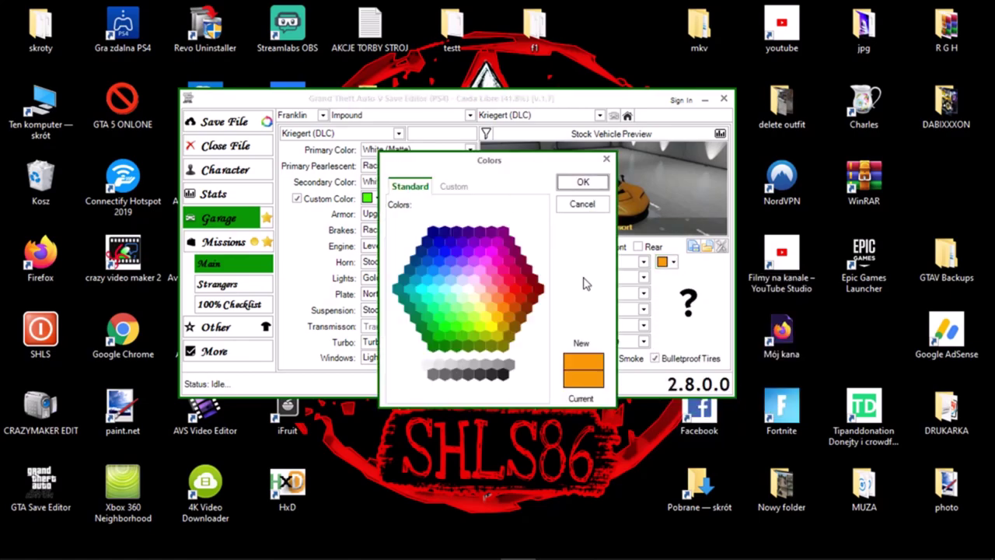
{"action": "left_click", "coordinate": [452, 187]}
{"action": "double_click", "coordinate": [468, 357]}
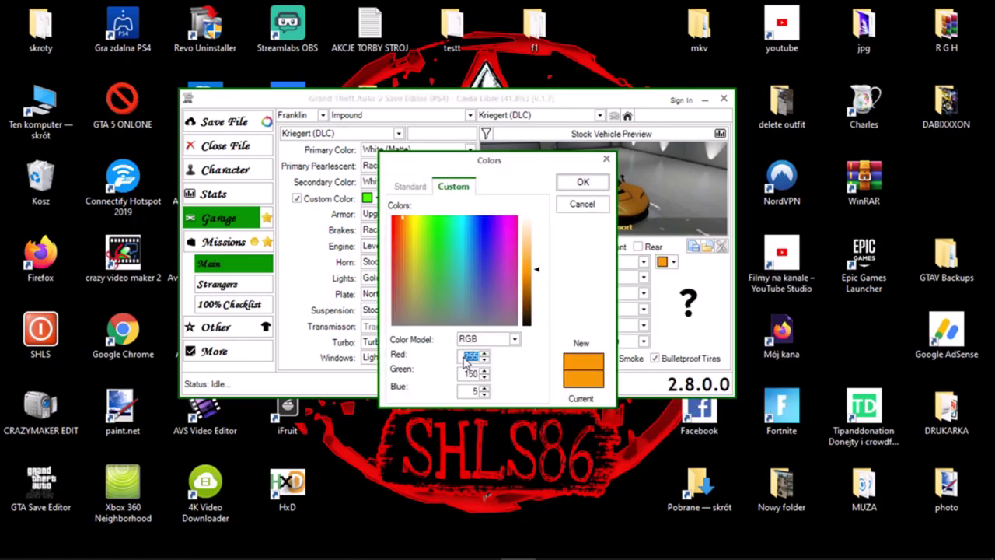
{"action": "type", "text": "77"}
{"action": "double_click", "coordinate": [471, 373]}
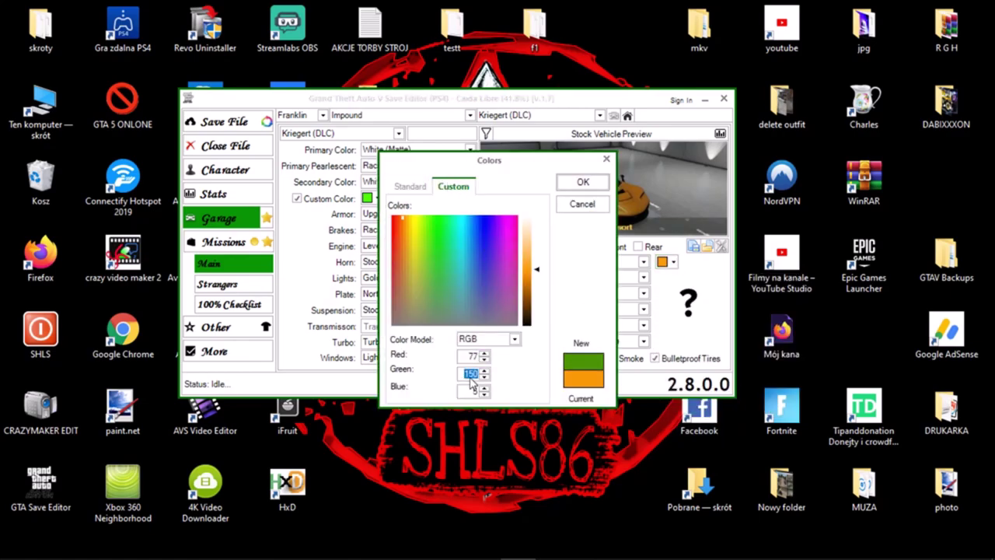
{"action": "type", "text": "255"}
{"action": "double_click", "coordinate": [474, 391]}
{"action": "left_click", "coordinate": [582, 184]}
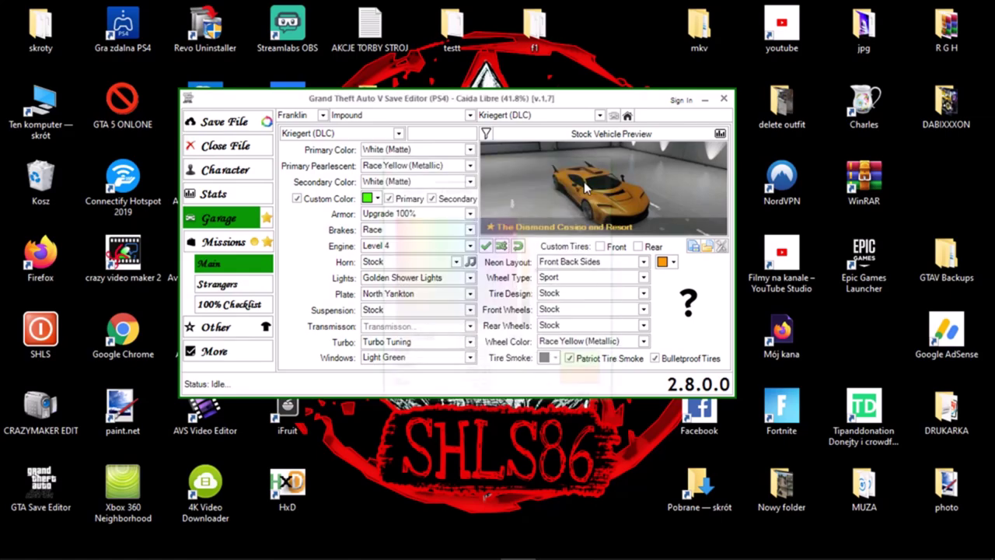
Change the model of the first impounded Kriegert (DLC) to Hunter (DLC)
{"action": "left_click", "coordinate": [345, 136]}
{"action": "scroll", "coordinate": [345, 226], "scroll_direction": "up", "scroll_amount": 8}
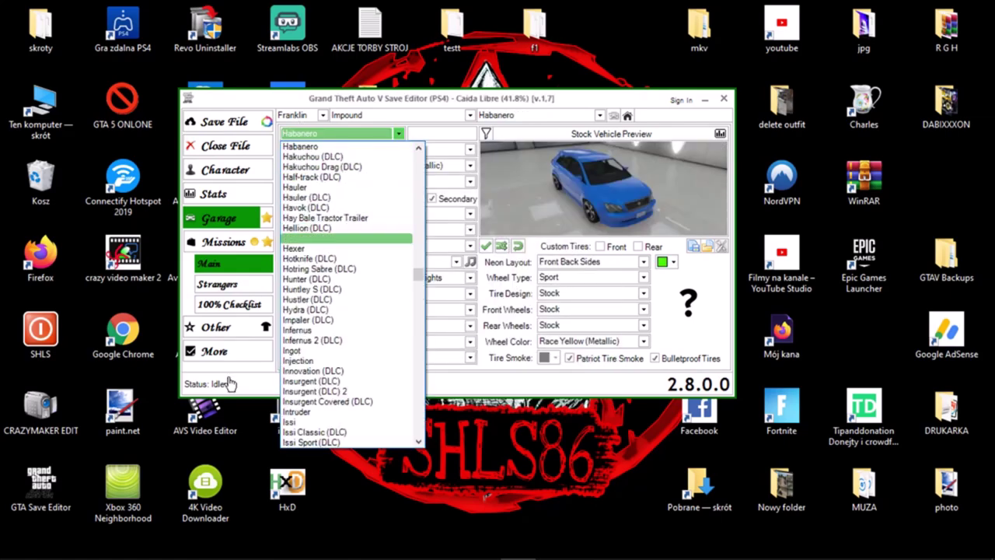
{"action": "left_click", "coordinate": [327, 293]}
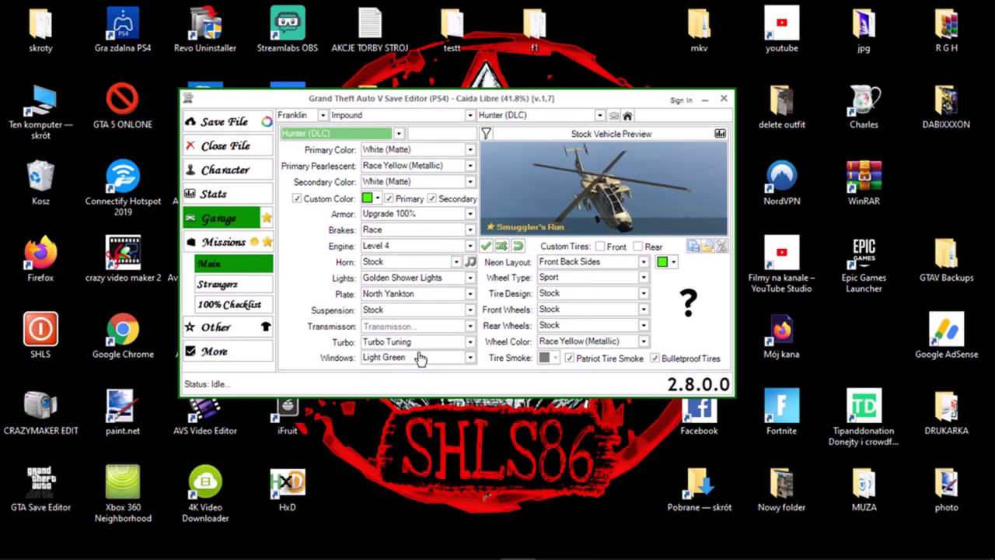
Select the remaining Kriegert (DLC) in Franklin's Impound and change its model to FMJ (DLC)
{"action": "left_click", "coordinate": [542, 124]}
{"action": "left_click", "coordinate": [514, 130]}
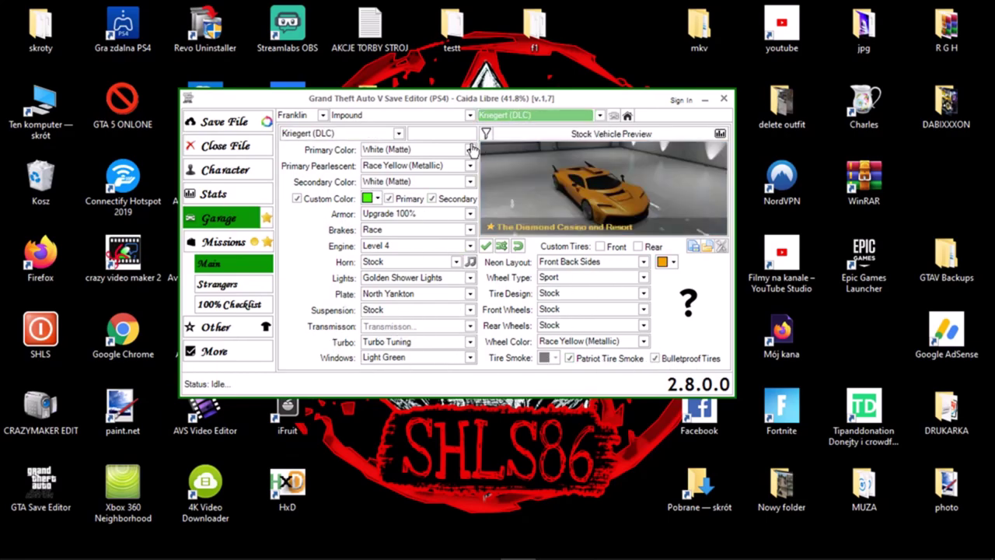
{"action": "left_click", "coordinate": [399, 133]}
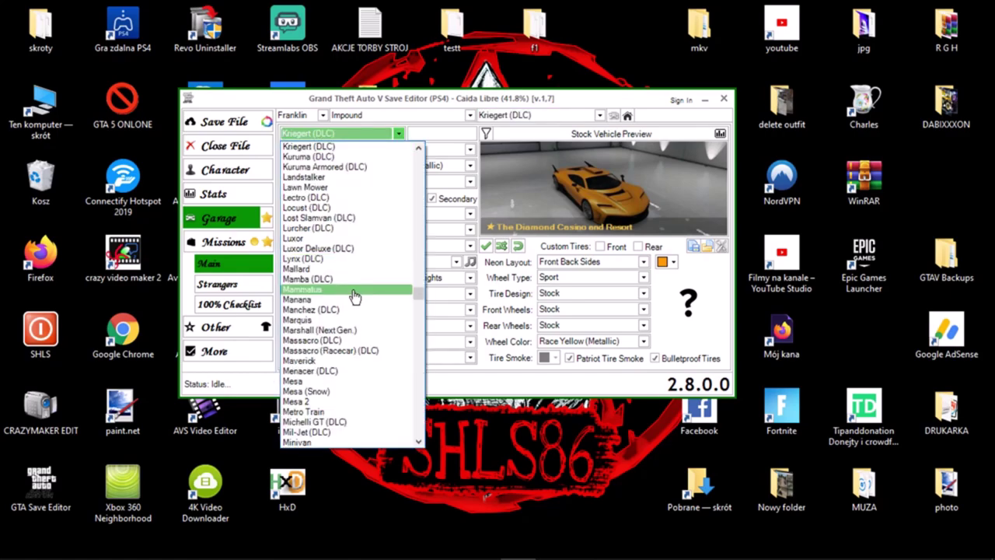
{"action": "key", "text": "e"}
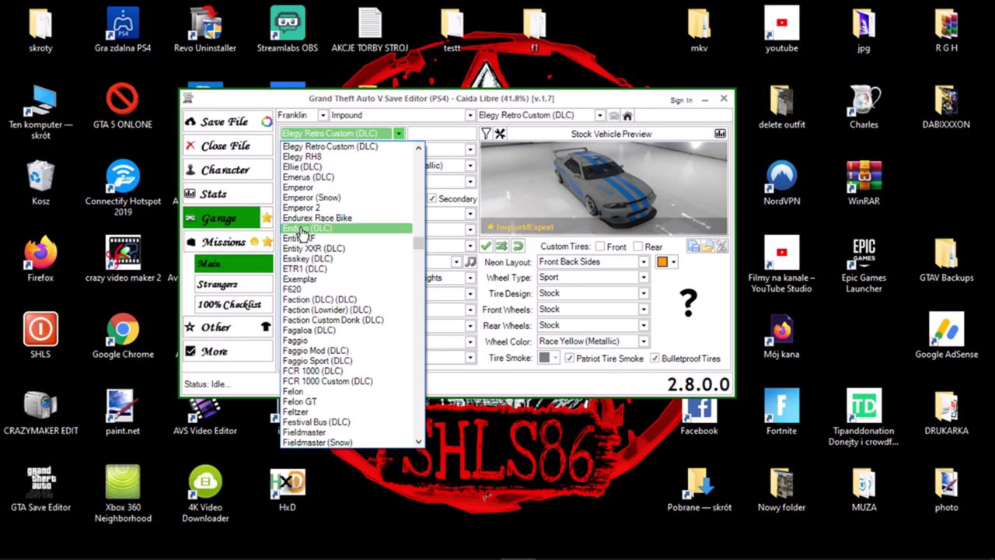
{"action": "scroll", "coordinate": [319, 247], "scroll_direction": "up", "scroll_amount": 1}
{"action": "scroll", "coordinate": [319, 246], "scroll_direction": "down", "scroll_amount": 1}
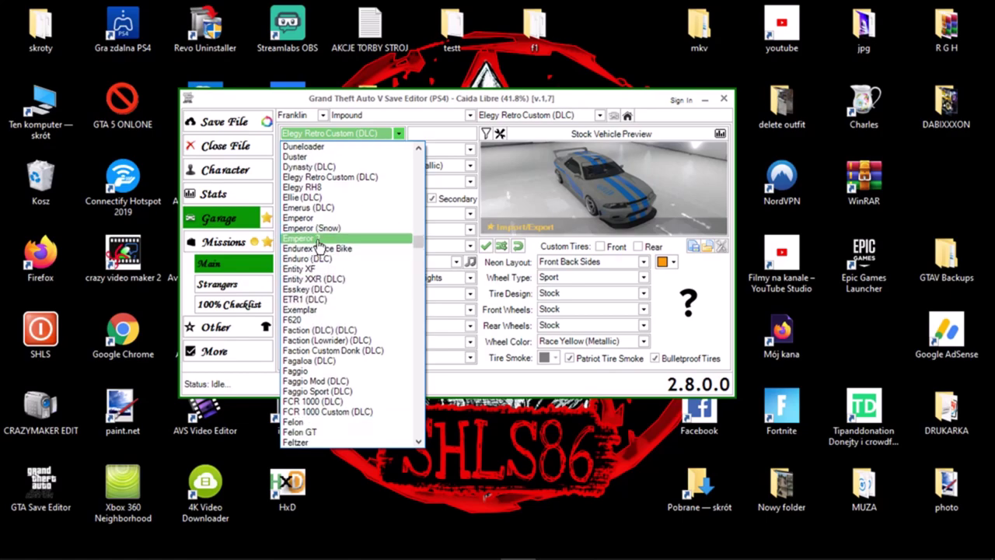
{"action": "scroll", "coordinate": [319, 246], "scroll_direction": "down", "scroll_amount": 7}
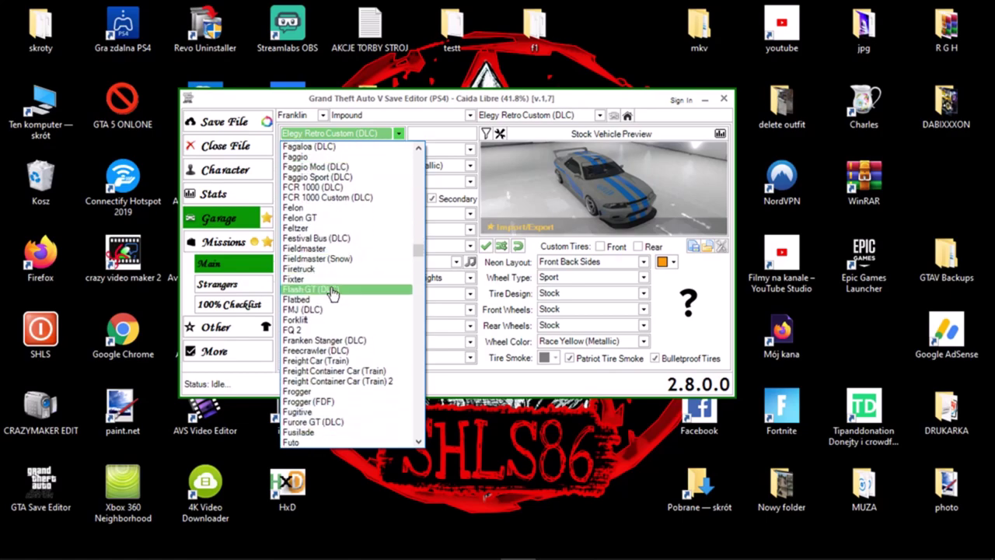
{"action": "left_click", "coordinate": [315, 311]}
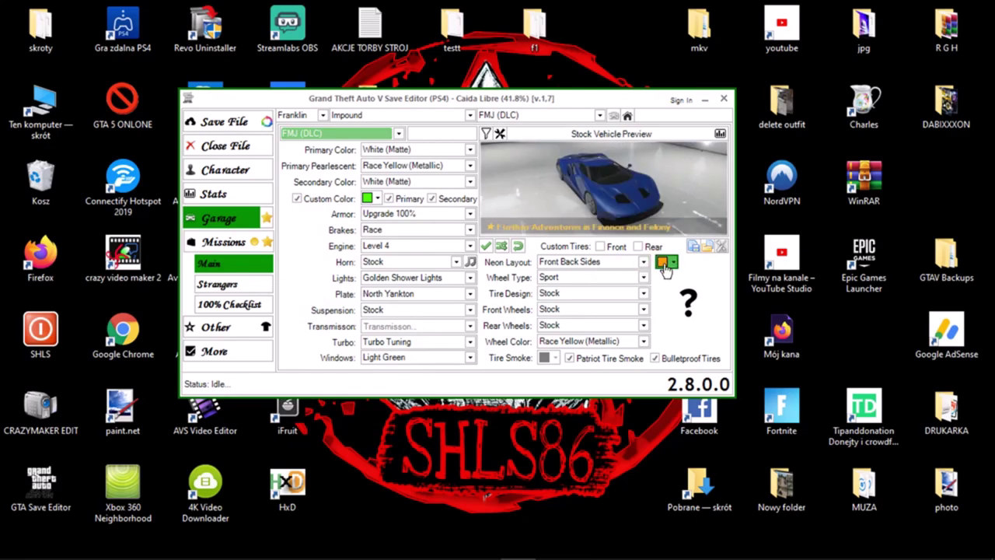
Set the FMJ's wheel color to Lime Green (Matte)
{"action": "left_click", "coordinate": [644, 341]}
{"action": "scroll", "coordinate": [593, 255], "scroll_direction": "up", "scroll_amount": 20}
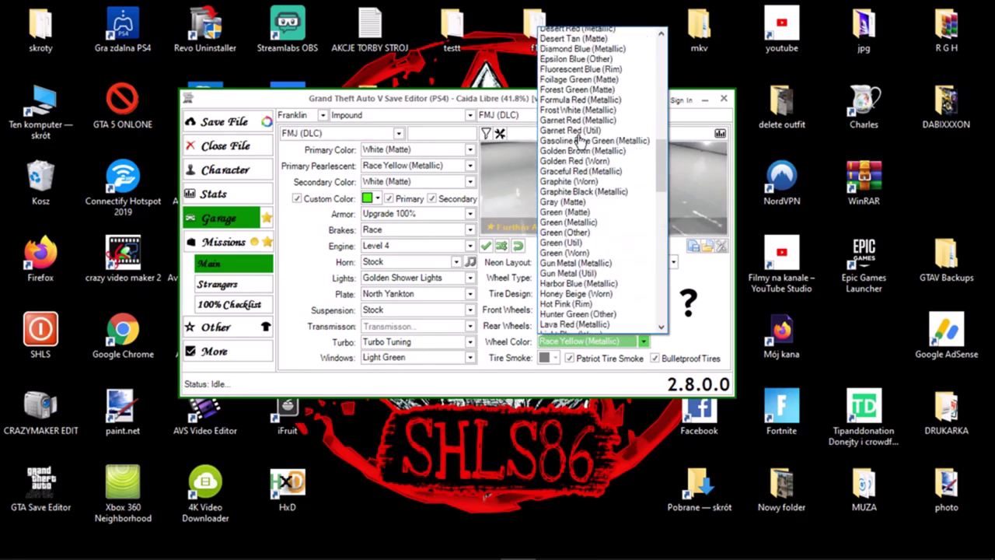
{"action": "scroll", "coordinate": [593, 255], "scroll_direction": "down", "scroll_amount": 6}
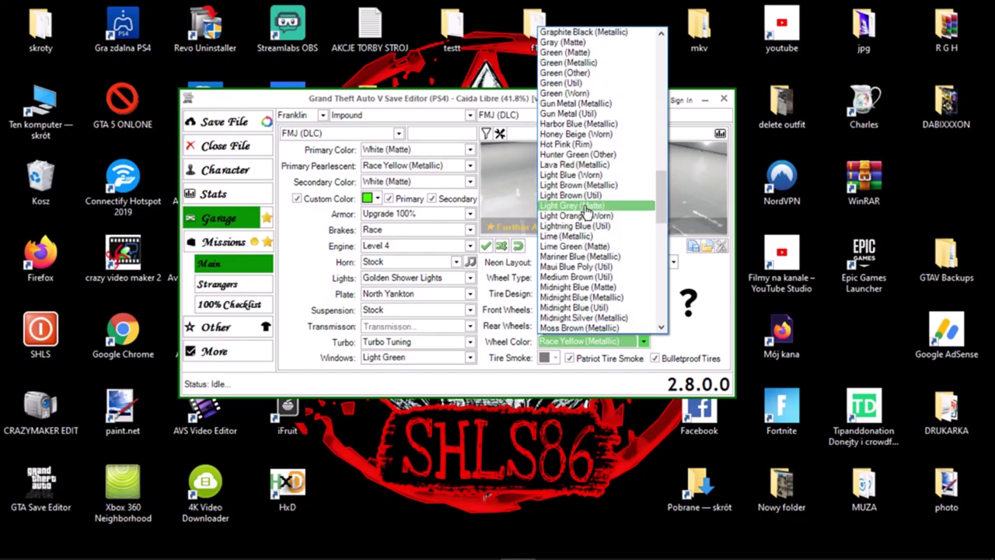
{"action": "left_click", "coordinate": [593, 247]}
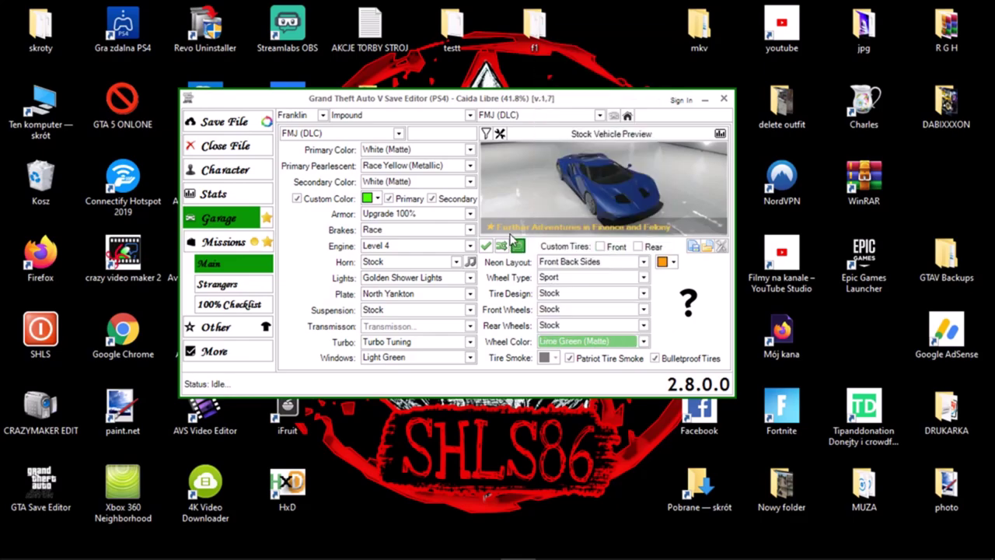
Set the FMJ's neon to a custom RGB color with red 77, green 255 and blue 0
{"action": "left_click", "coordinate": [673, 262]}
{"action": "left_click", "coordinate": [711, 406]}
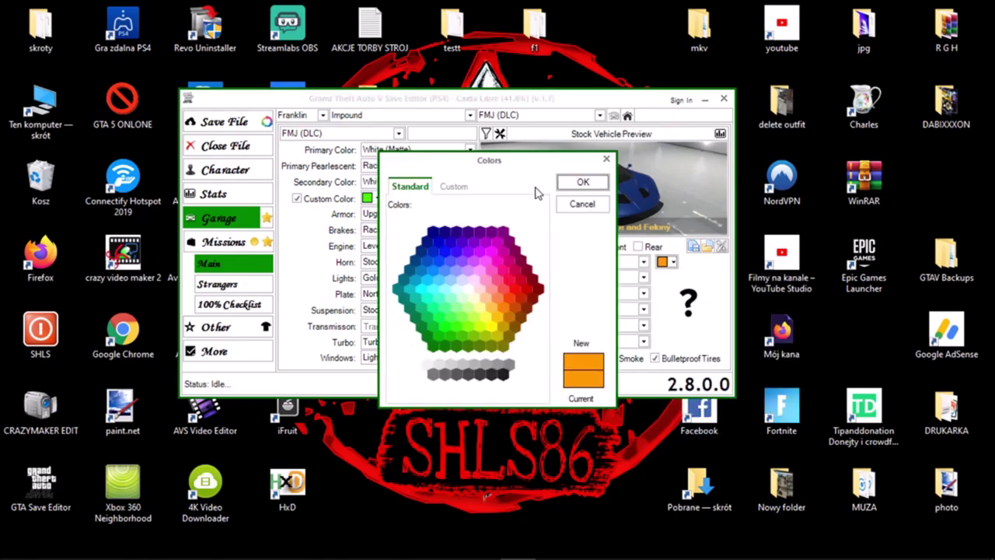
{"action": "left_click", "coordinate": [450, 187]}
{"action": "type", "text": "77"}
{"action": "key", "text": "Tab"}
{"action": "type", "text": "255"}
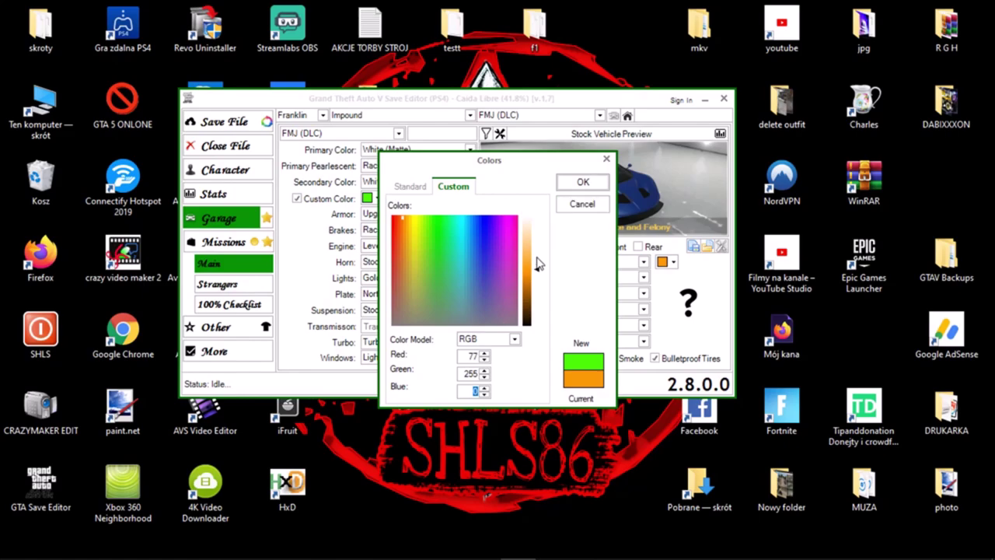
{"action": "left_click", "coordinate": [583, 182]}
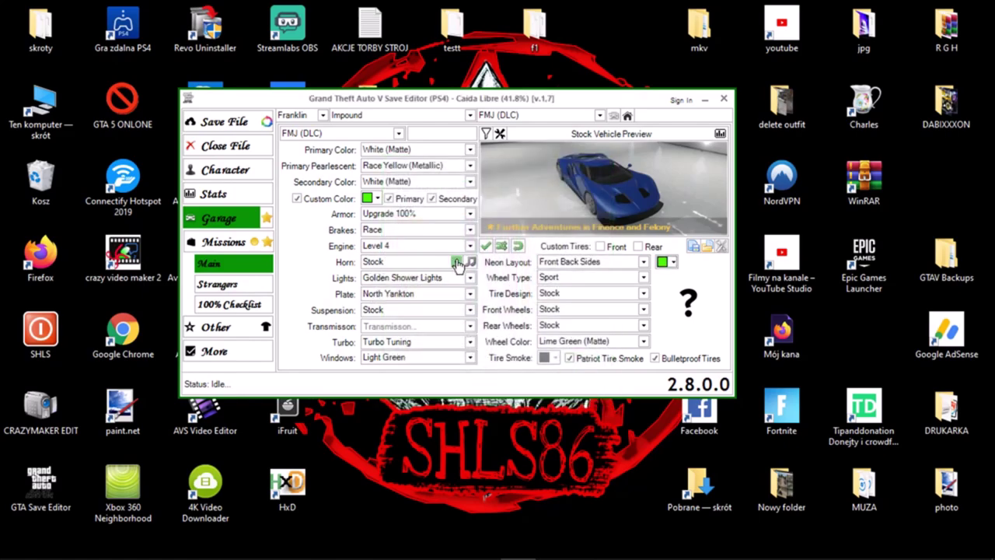
Set the FMJ's horn to Halloween Organ 1 and save the game file
{"action": "left_click", "coordinate": [455, 262]}
{"action": "left_click", "coordinate": [437, 248]}
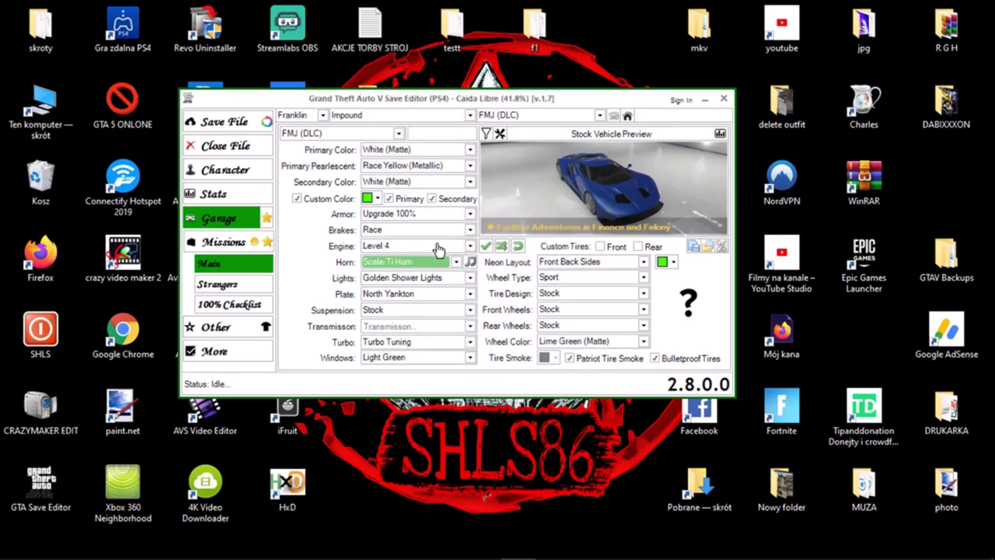
{"action": "left_click", "coordinate": [435, 262]}
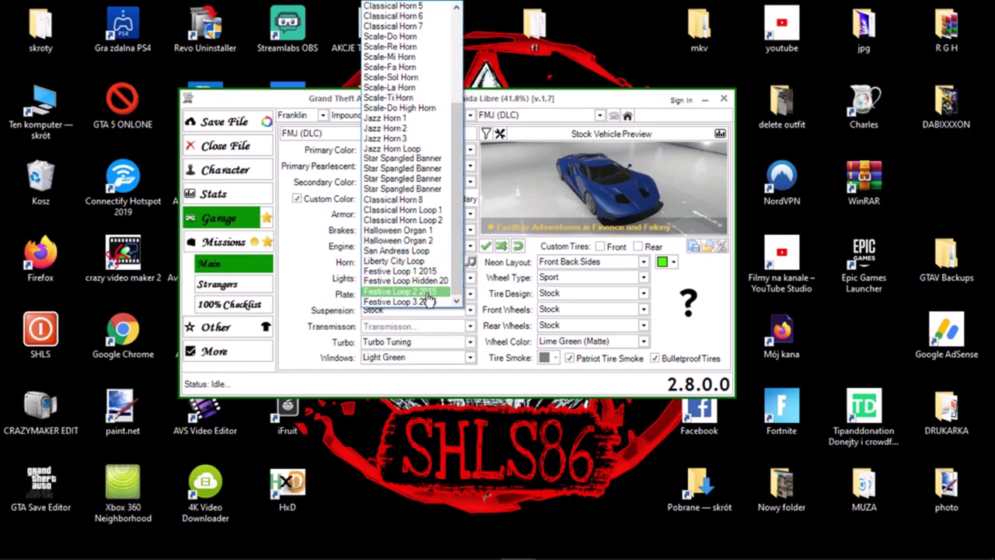
{"action": "left_click", "coordinate": [404, 230]}
{"action": "left_click", "coordinate": [259, 124]}
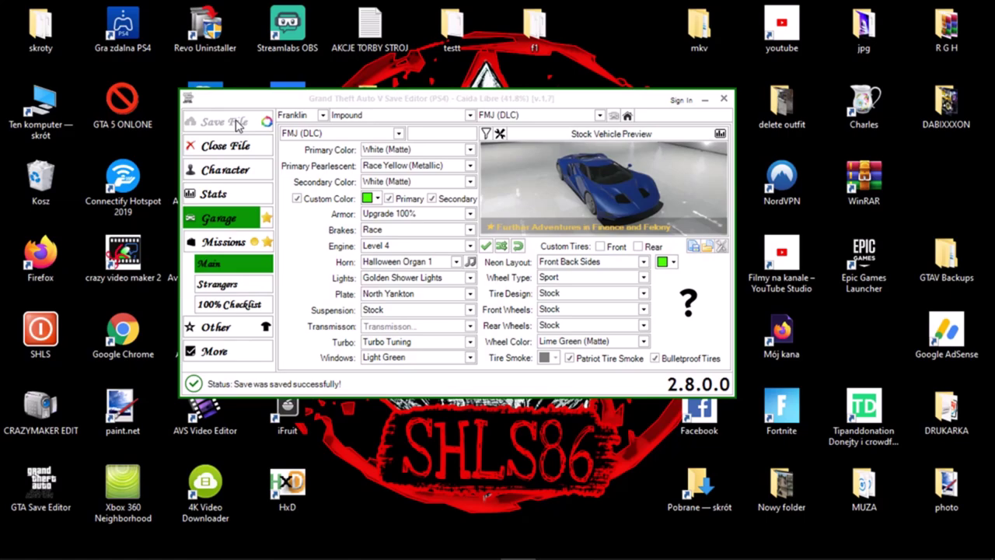
{"action": "left_click", "coordinate": [551, 336]}
Switch the garage to Trevor and display the vehicles in his Impound
{"action": "left_click", "coordinate": [305, 115]}
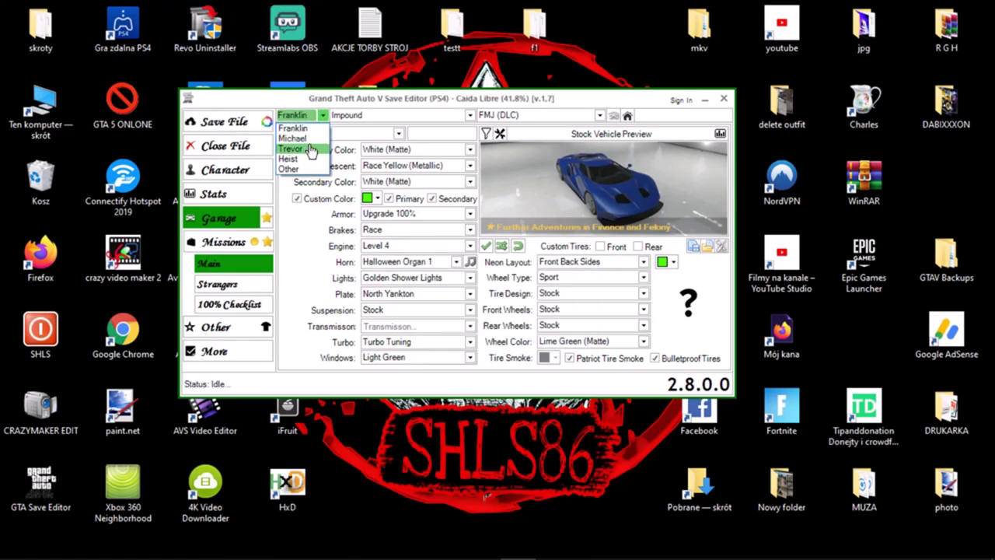
{"action": "left_click", "coordinate": [311, 149]}
{"action": "left_click", "coordinate": [420, 115]}
{"action": "left_click", "coordinate": [366, 181]}
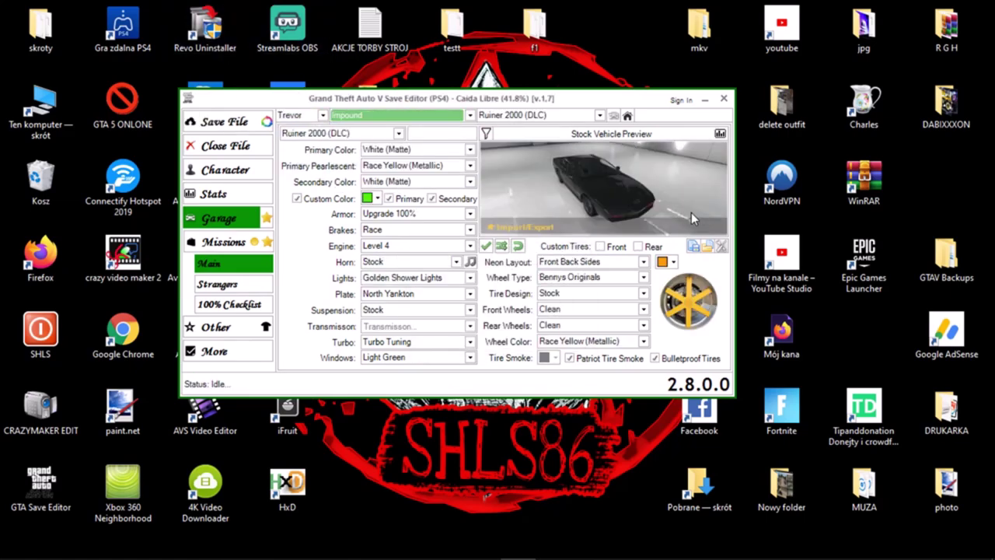
Look at Trevor's vehicles stored under Truck and Puerto Del Marina
{"action": "left_click", "coordinate": [397, 117]}
{"action": "left_click", "coordinate": [371, 138]}
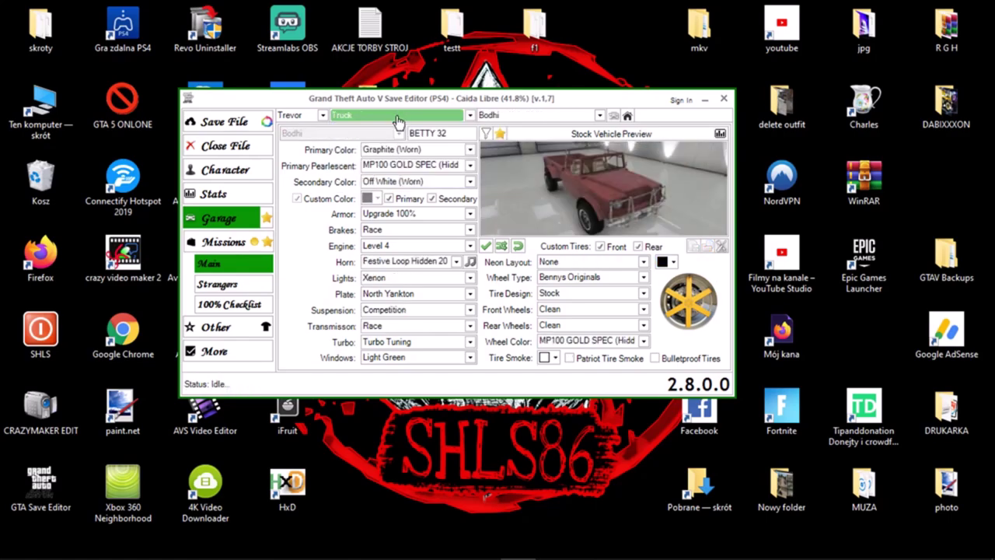
{"action": "left_click", "coordinate": [401, 116]}
{"action": "left_click", "coordinate": [405, 159]}
Replace the Ruiner 2000 in Trevor's Impound with the vehicle file SHLS1986_F1_Kriegert (DLC).GTAVV
{"action": "left_click", "coordinate": [420, 117]}
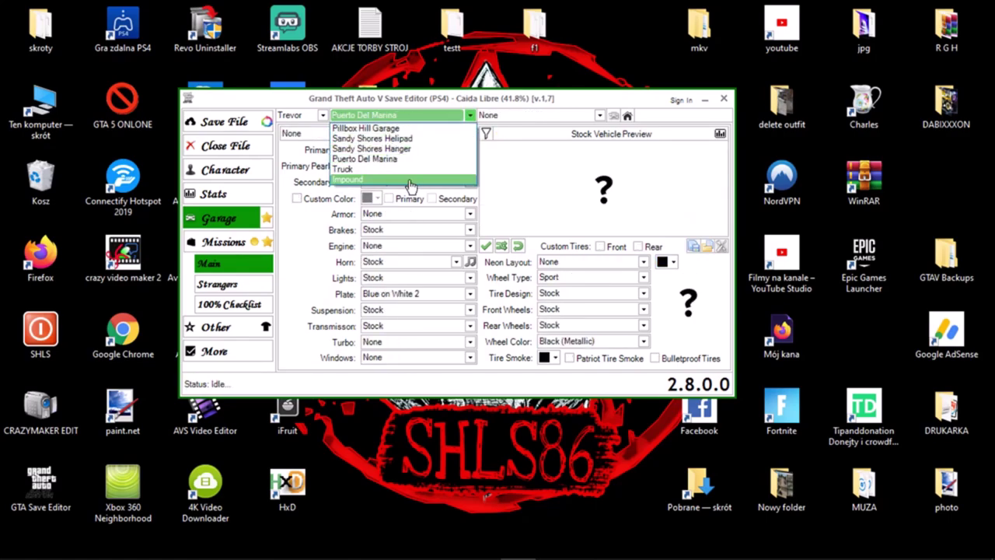
{"action": "left_click", "coordinate": [409, 180]}
{"action": "left_click", "coordinate": [707, 245]}
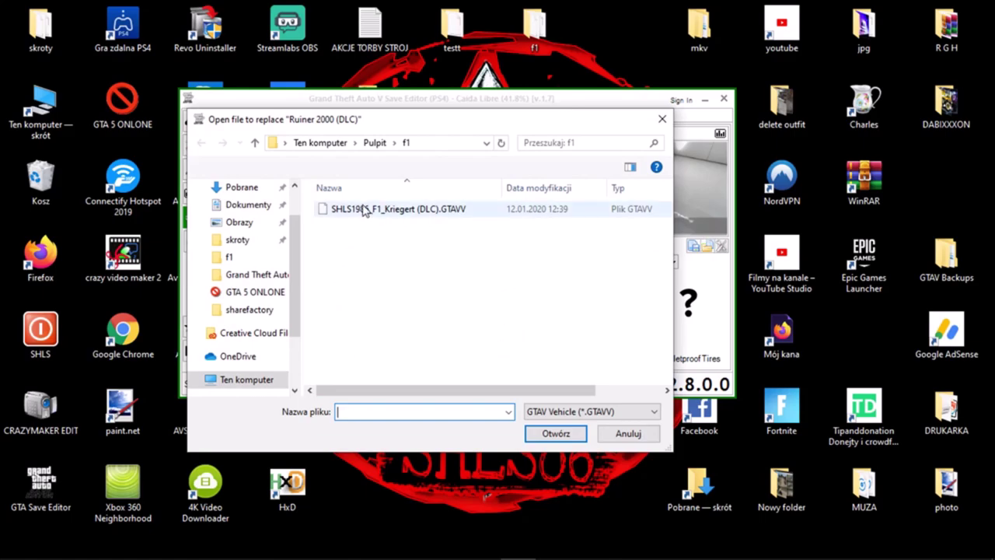
{"action": "double_click", "coordinate": [363, 205]}
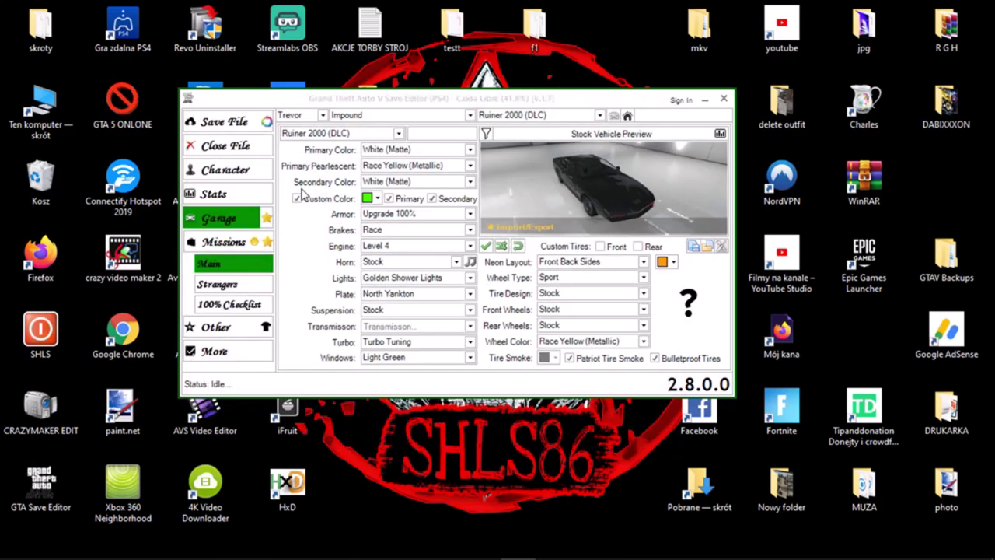
{"action": "left_click", "coordinate": [597, 339]}
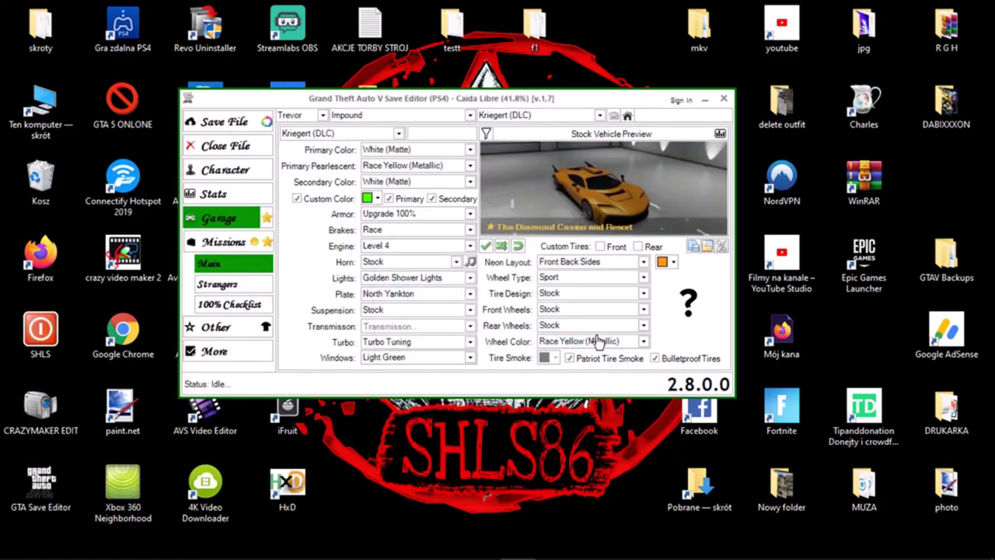
Change the model of the imported vehicle in Trevor's Impound to Phoenix
{"action": "left_click", "coordinate": [393, 133]}
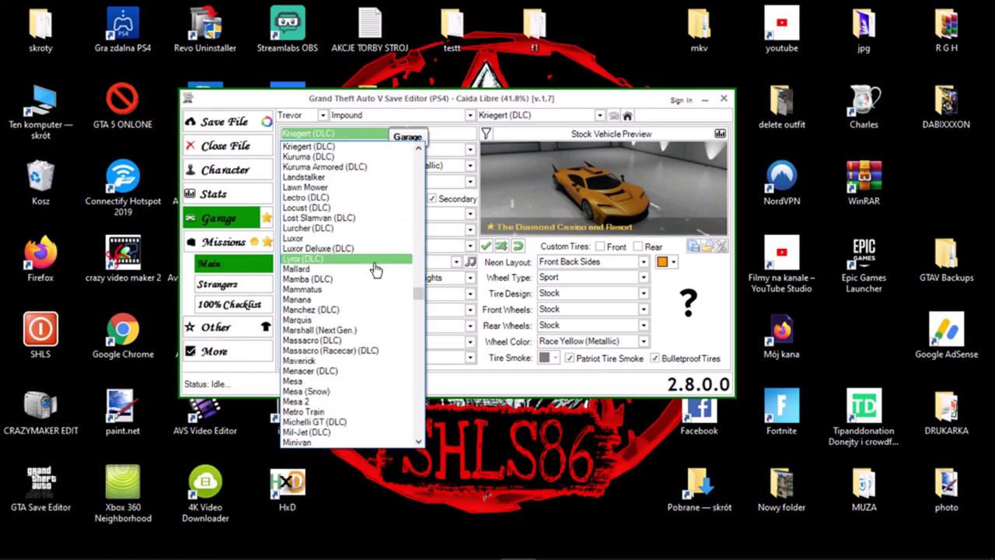
{"action": "scroll", "coordinate": [376, 269], "scroll_direction": "down", "scroll_amount": 1}
{"action": "scroll", "coordinate": [376, 269], "scroll_direction": "down", "scroll_amount": 15}
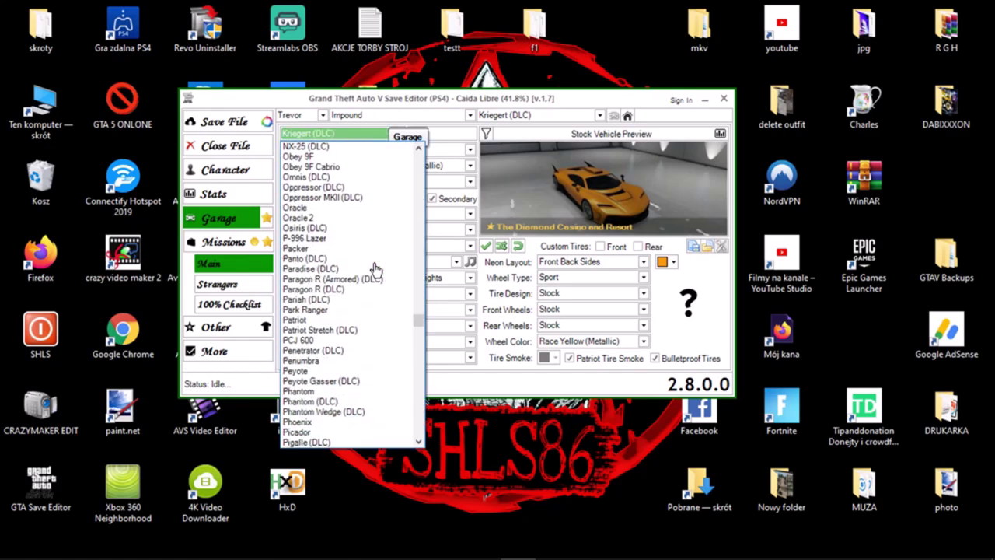
{"action": "scroll", "coordinate": [376, 270], "scroll_direction": "down", "scroll_amount": 2}
{"action": "left_click", "coordinate": [375, 351]}
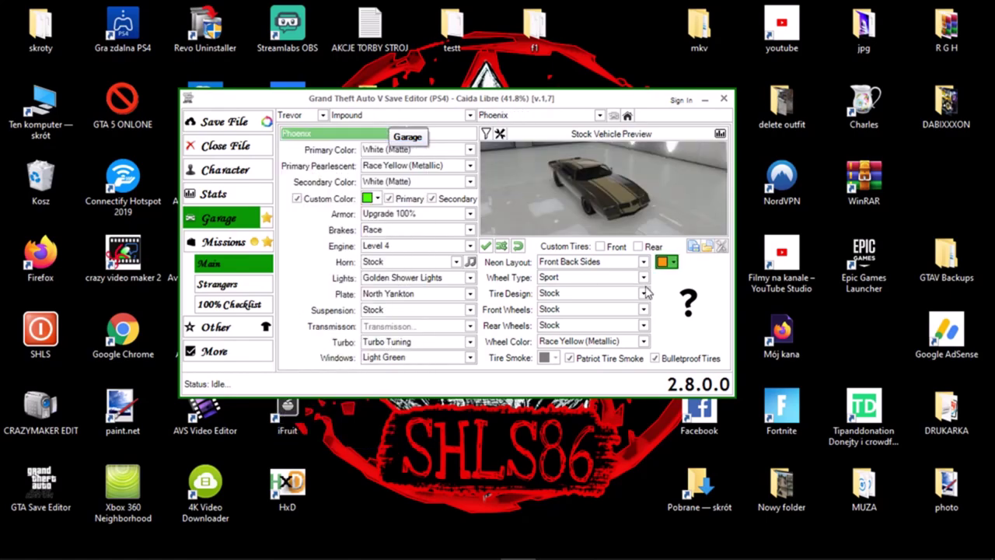
Set the Phoenix's wheel color to Lime Green (Matte) and save the game file
{"action": "left_click", "coordinate": [627, 342]}
{"action": "scroll", "coordinate": [599, 233], "scroll_direction": "up", "scroll_amount": 10}
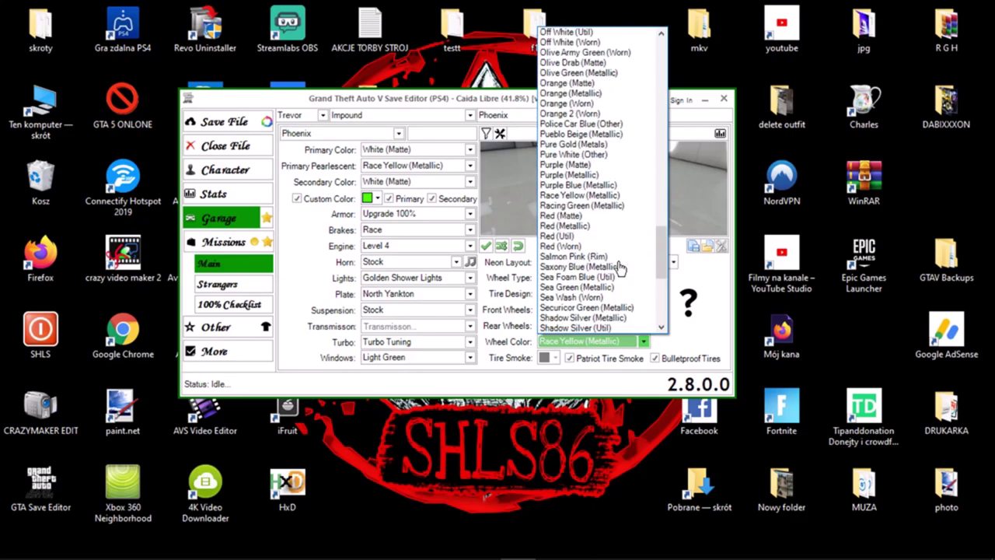
{"action": "left_click", "coordinate": [577, 101]}
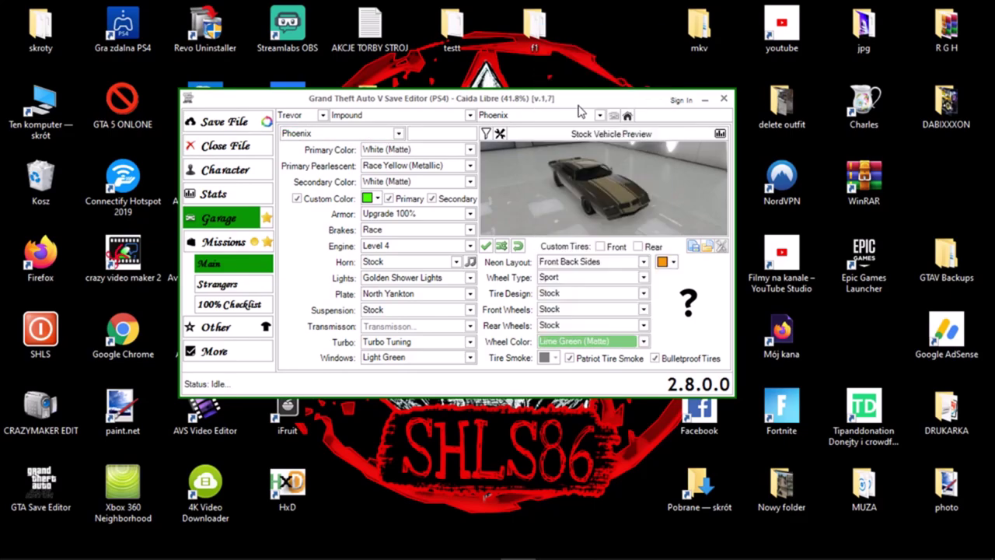
{"action": "left_click", "coordinate": [225, 122]}
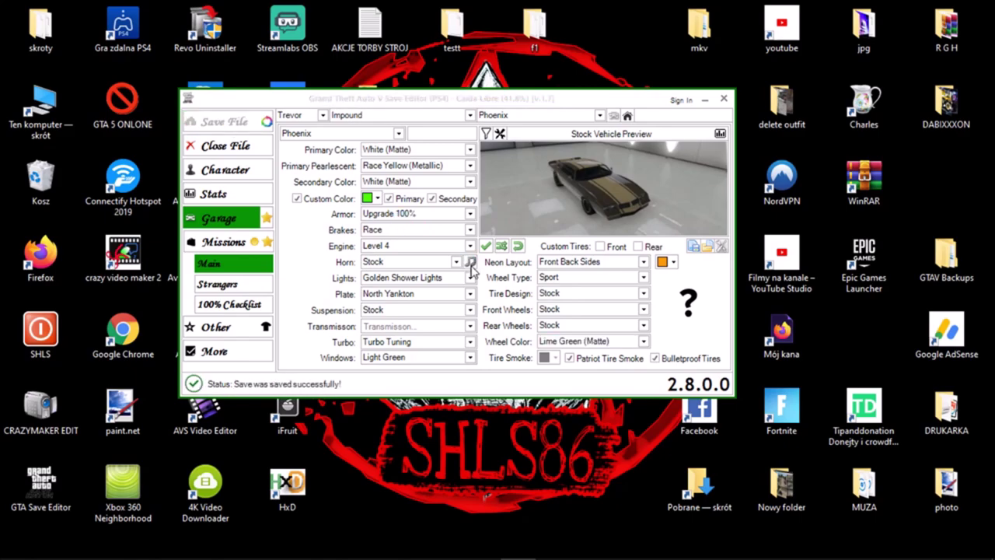
{"action": "left_click", "coordinate": [551, 340]}
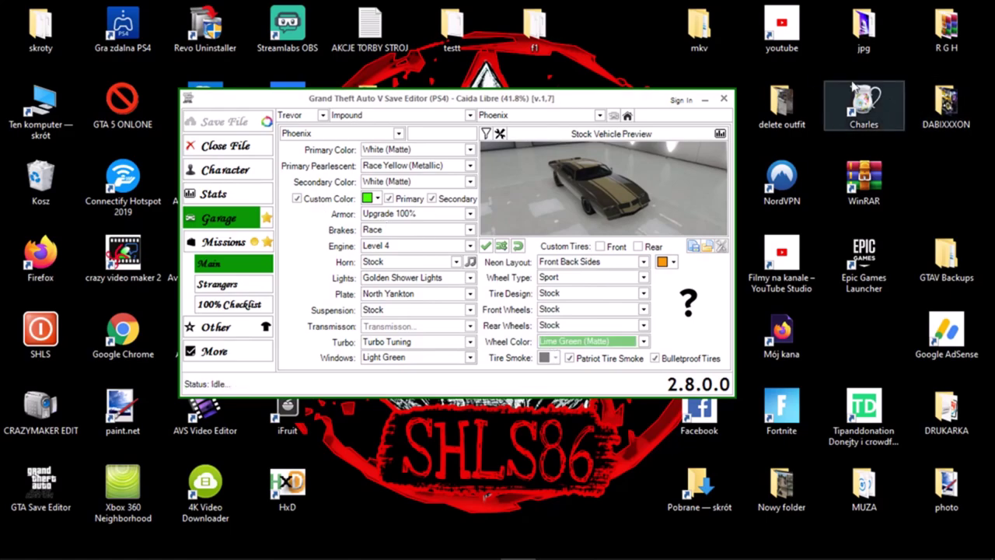
Close the edited save, switch to Save Wizard for PS4 MAX and open Grand Theft Auto V's Current Game Progress in Advanced Mode
{"action": "left_click", "coordinate": [725, 98]}
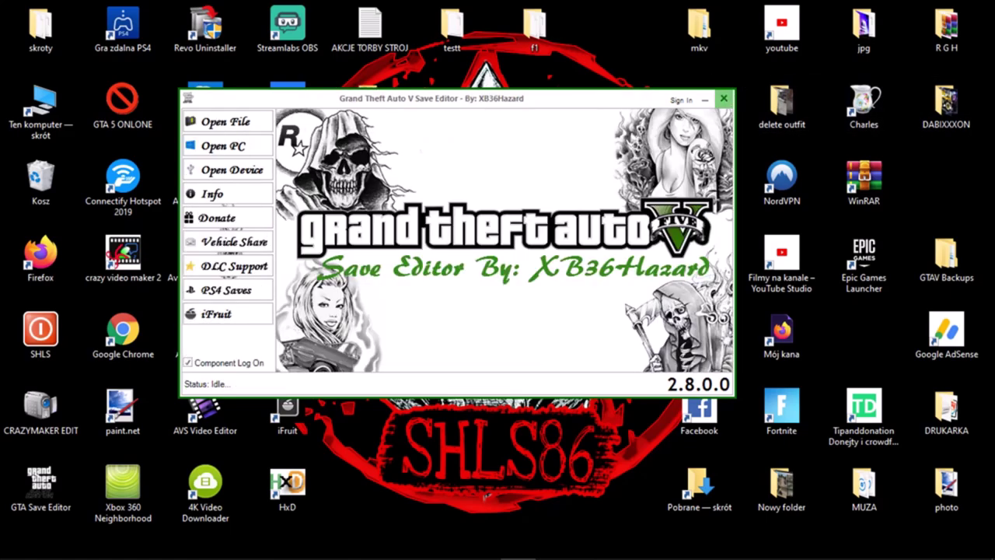
{"action": "left_click", "coordinate": [482, 546]}
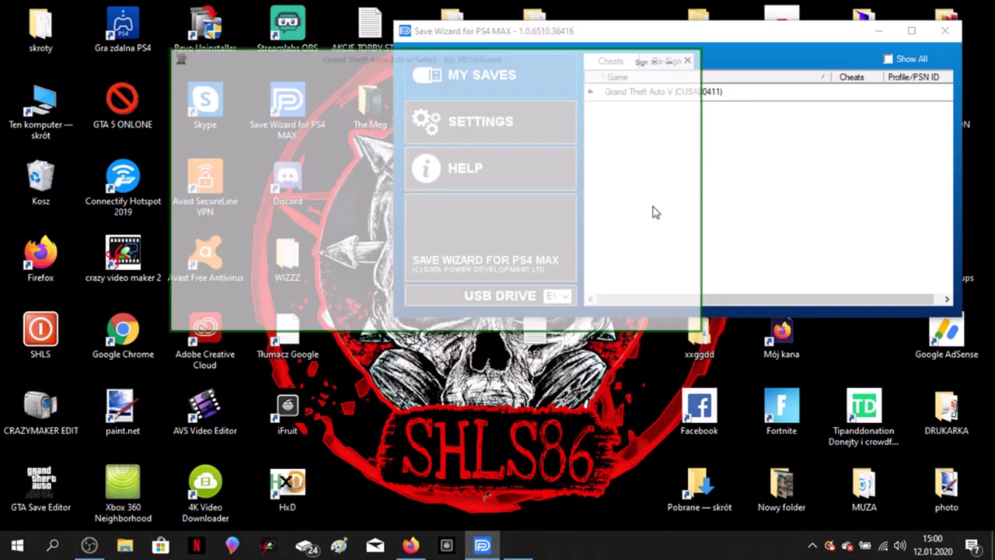
{"action": "left_click", "coordinate": [743, 37]}
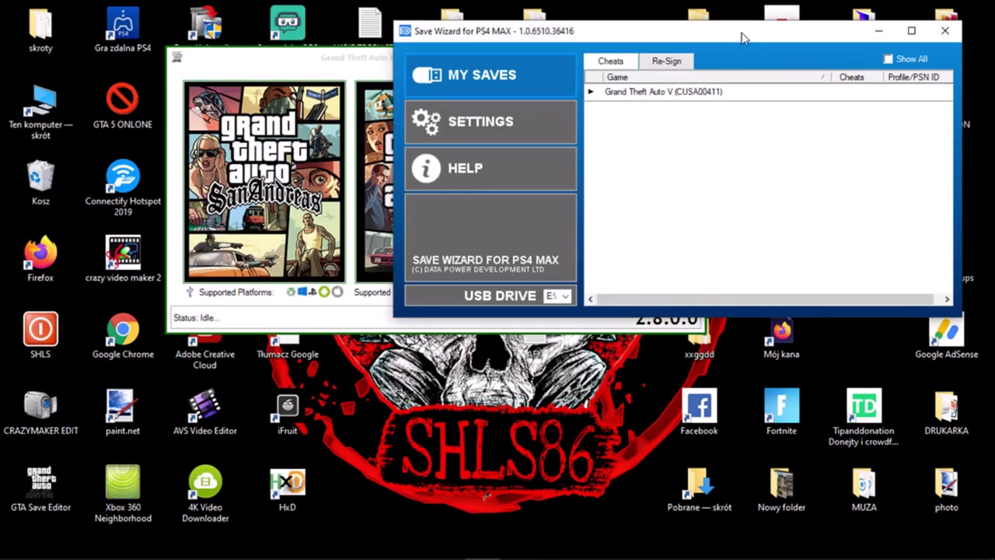
{"action": "left_click", "coordinate": [597, 99]}
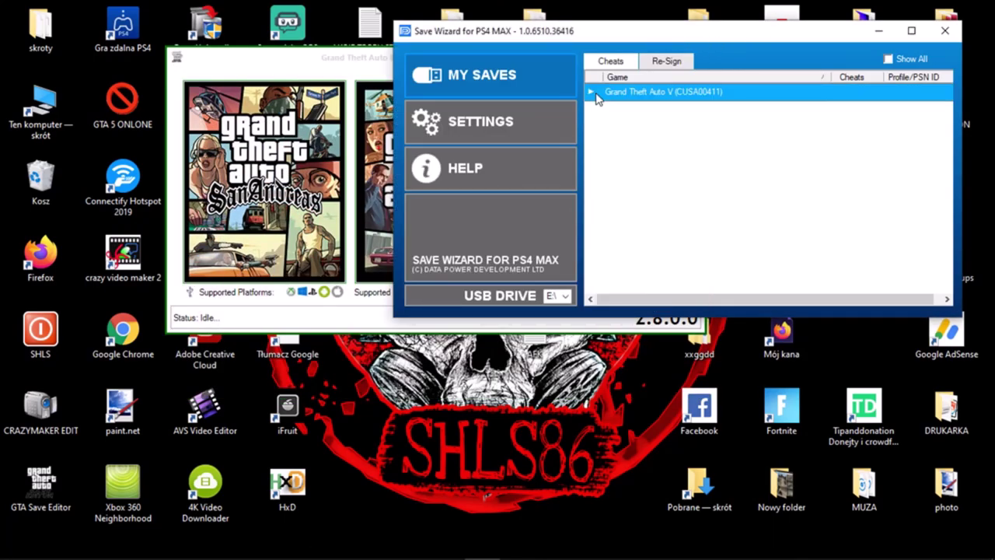
{"action": "left_click", "coordinate": [596, 94]}
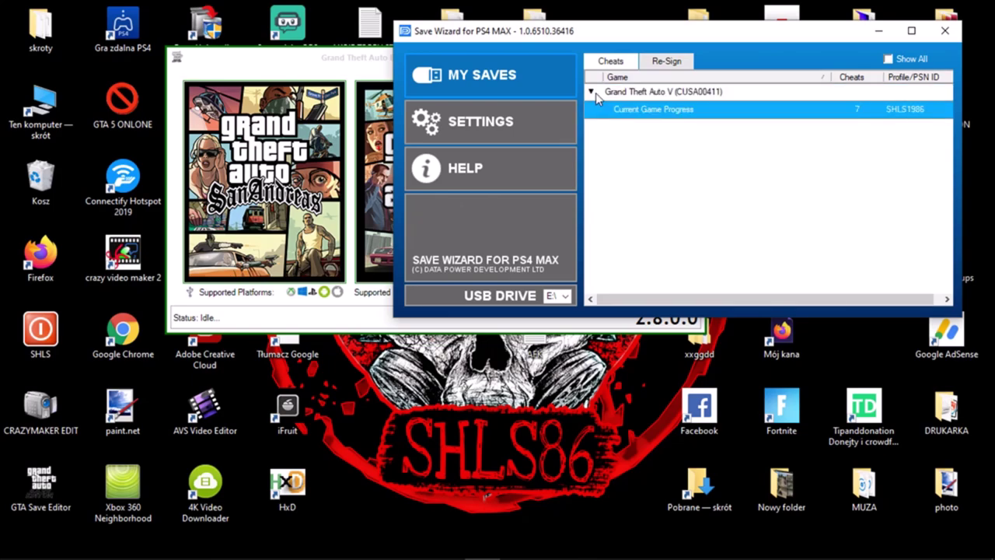
{"action": "right_click", "coordinate": [644, 113]}
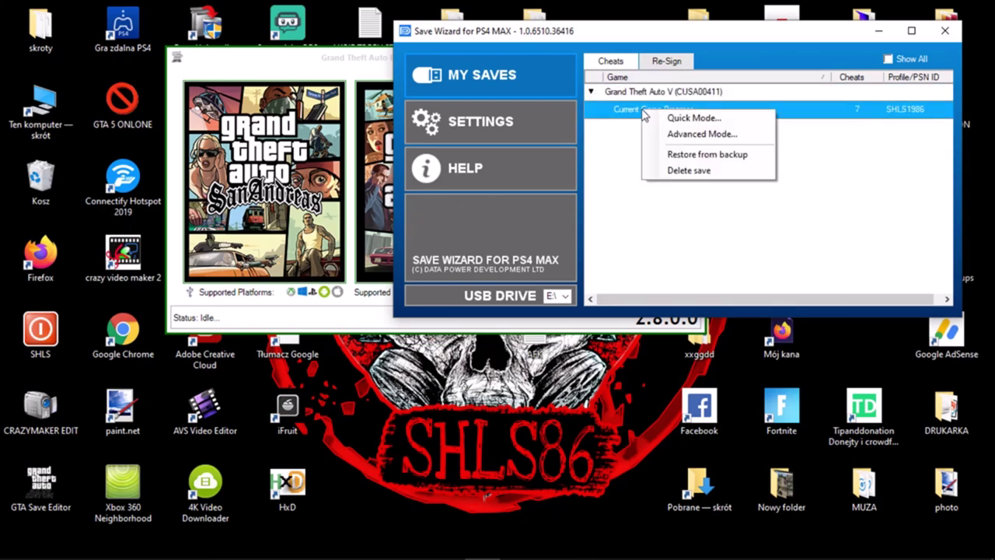
{"action": "left_click", "coordinate": [684, 133]}
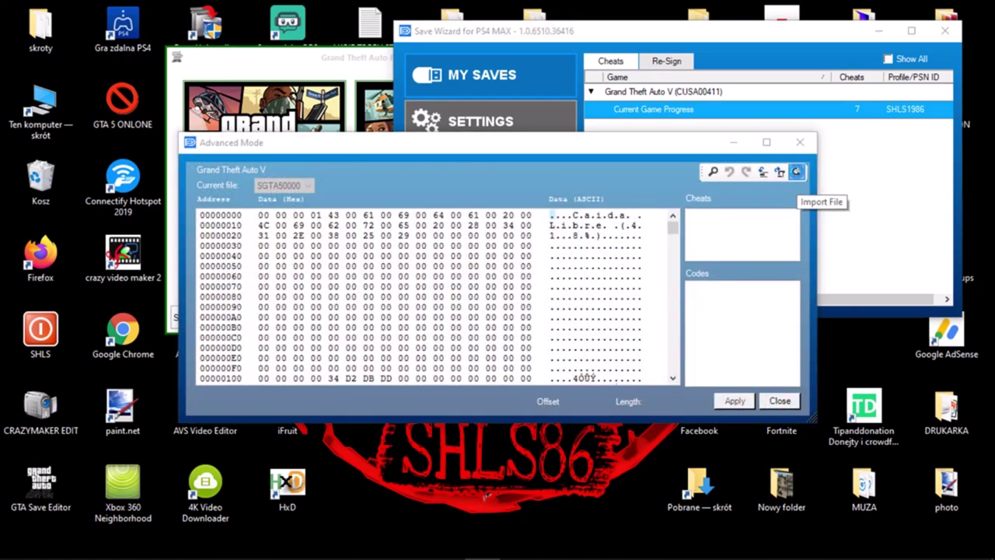
Import the file SGTA50004SHLS86 from the f1 folder into the opened save and dismiss the error message
{"action": "left_click", "coordinate": [796, 173]}
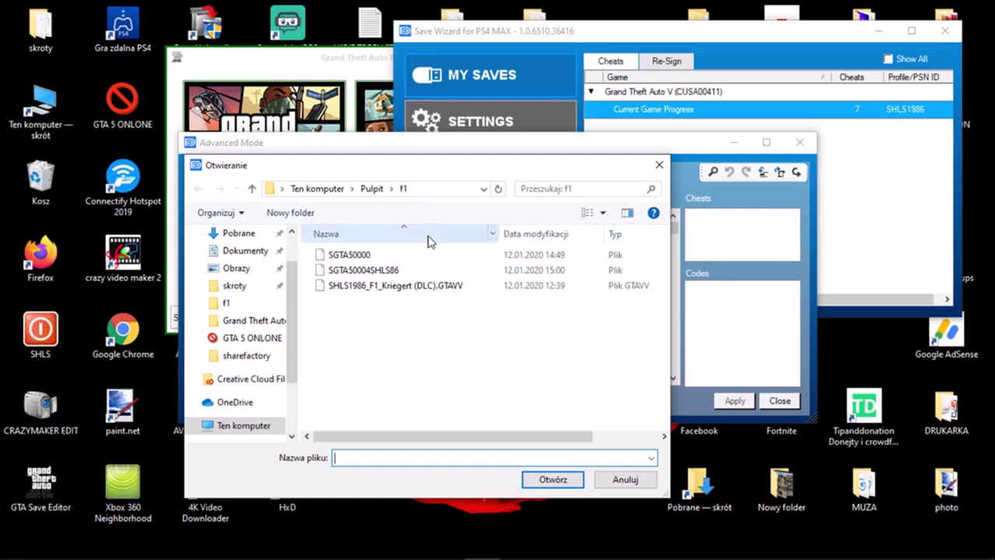
{"action": "left_click", "coordinate": [529, 273]}
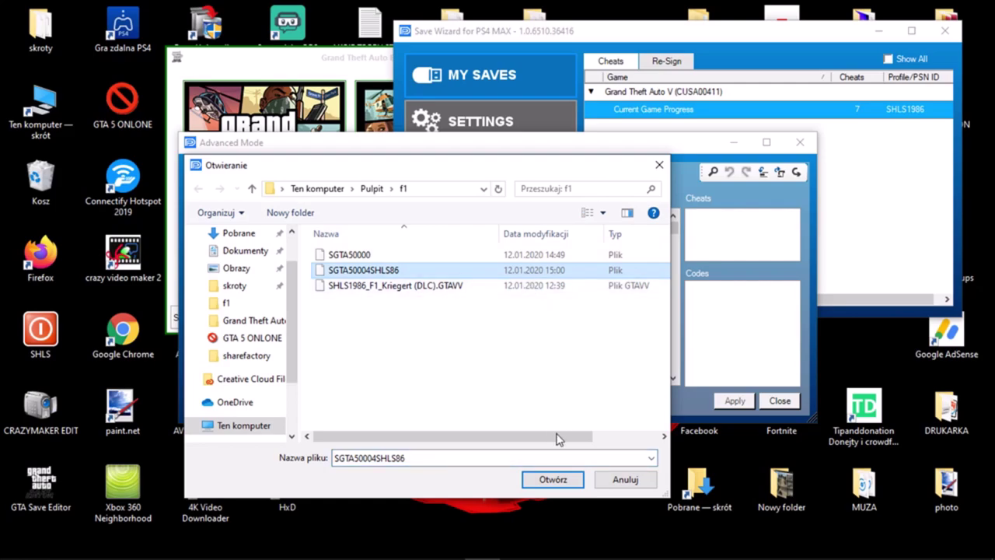
{"action": "left_click", "coordinate": [554, 480]}
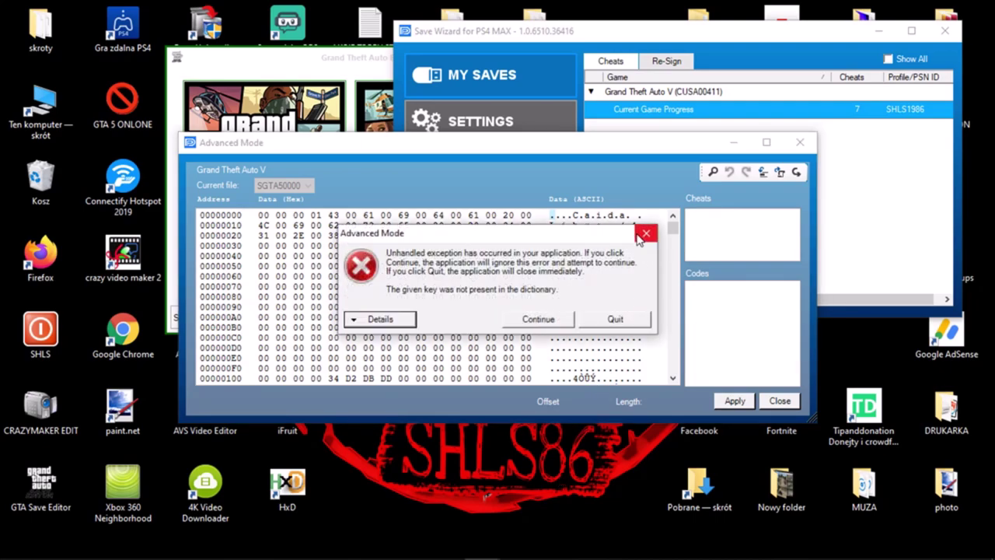
{"action": "left_click", "coordinate": [645, 234]}
Apply the imported modifications to the save, then close Save Wizard and the GTA editor
{"action": "left_click", "coordinate": [733, 403]}
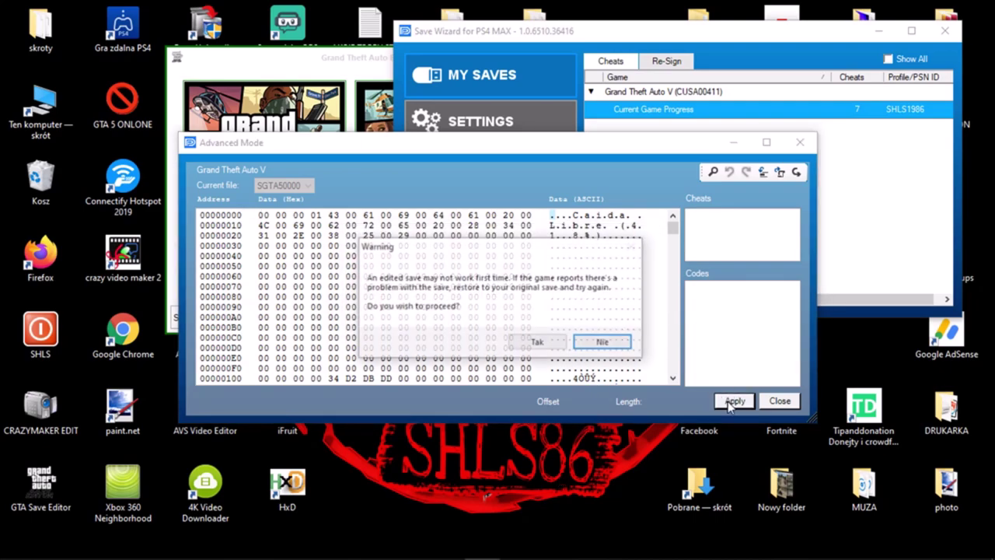
{"action": "left_click", "coordinate": [535, 345]}
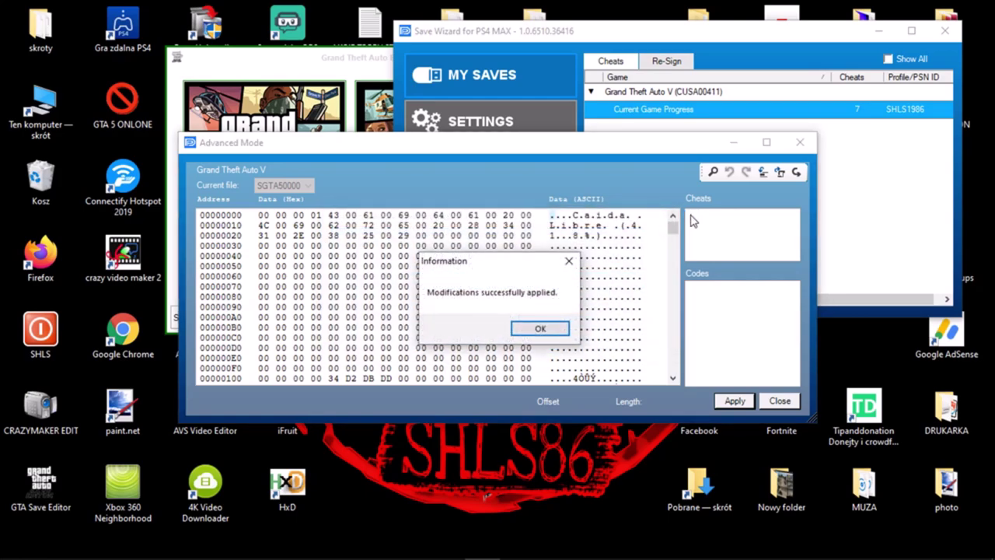
{"action": "left_click", "coordinate": [535, 327]}
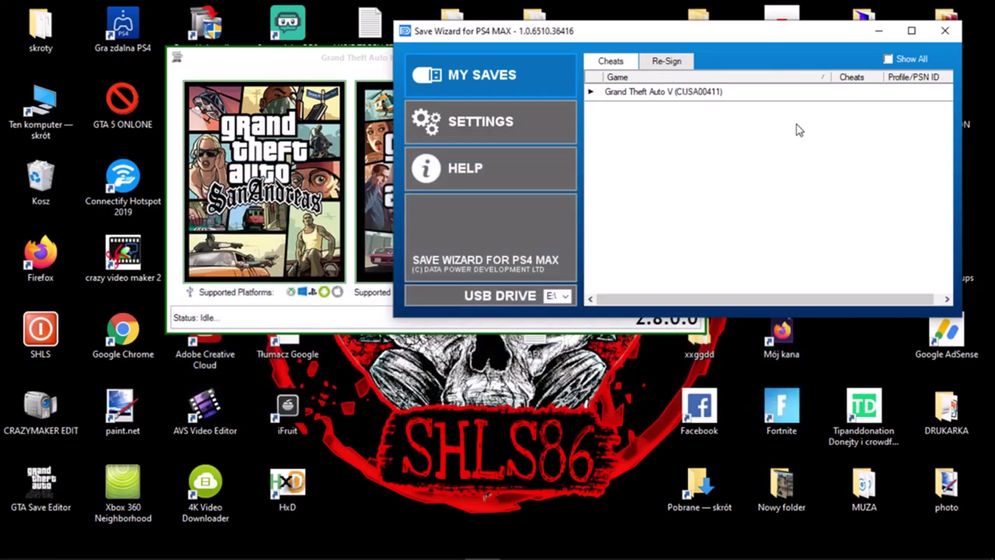
{"action": "key", "text": "alt+F4"}
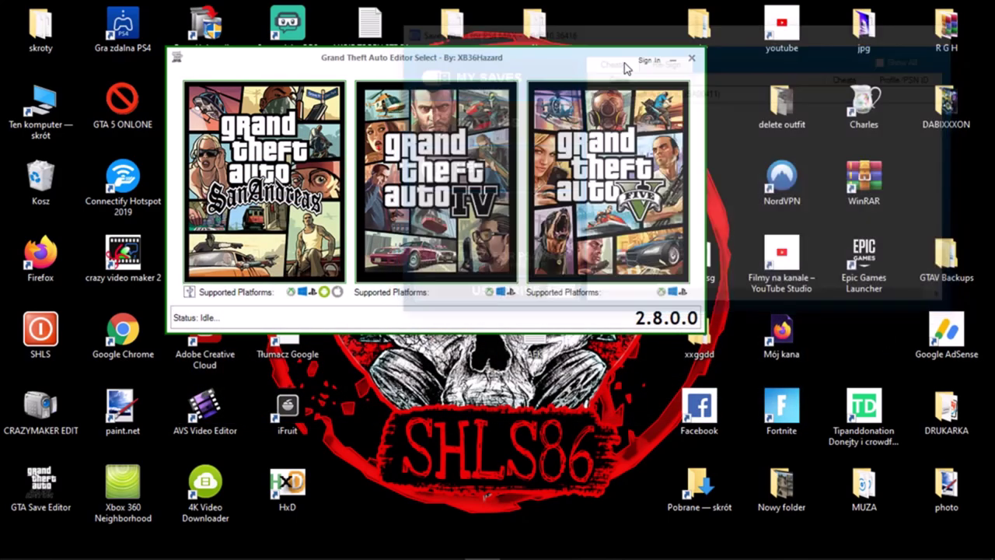
{"action": "left_click", "coordinate": [691, 59]}
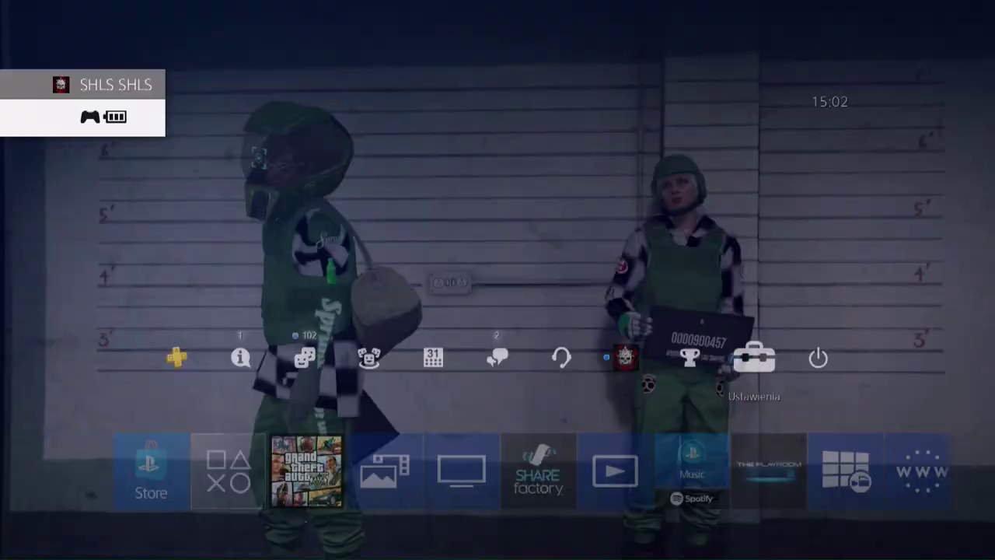
On the PS4, open the application saved data management (Zarządzanie zapisanymi danymi aplikacji) settings and allow Grand Theft Auto V to close
{"action": "key", "text": "Return"}
{"action": "key", "text": "Down"}
{"action": "key", "text": "Down"}
{"action": "key", "text": "Down"}
{"action": "key", "text": "Down"}
{"action": "key", "text": "Down"}
{"action": "key", "text": "Down"}
{"action": "key", "text": "Down"}
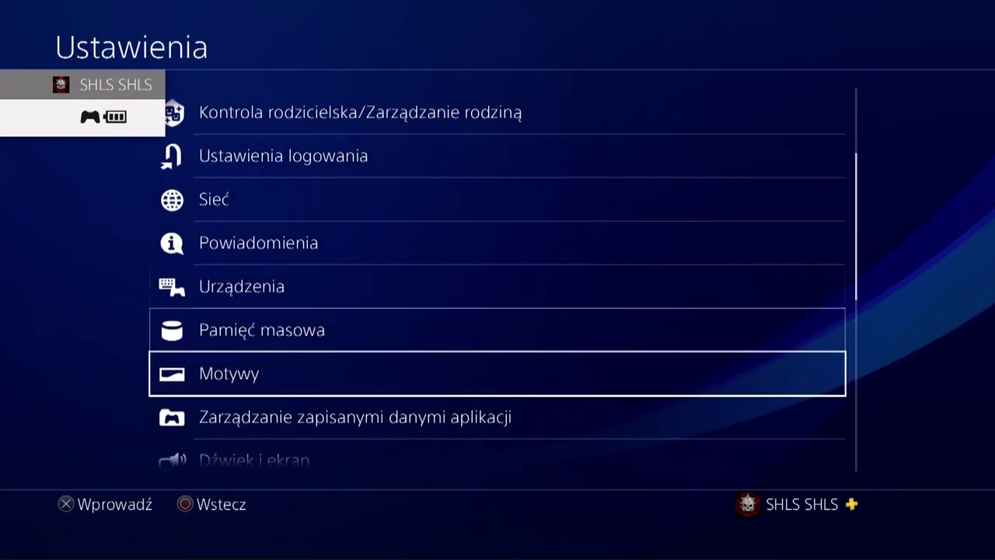
{"action": "key", "text": "Down"}
{"action": "key", "text": "Return"}
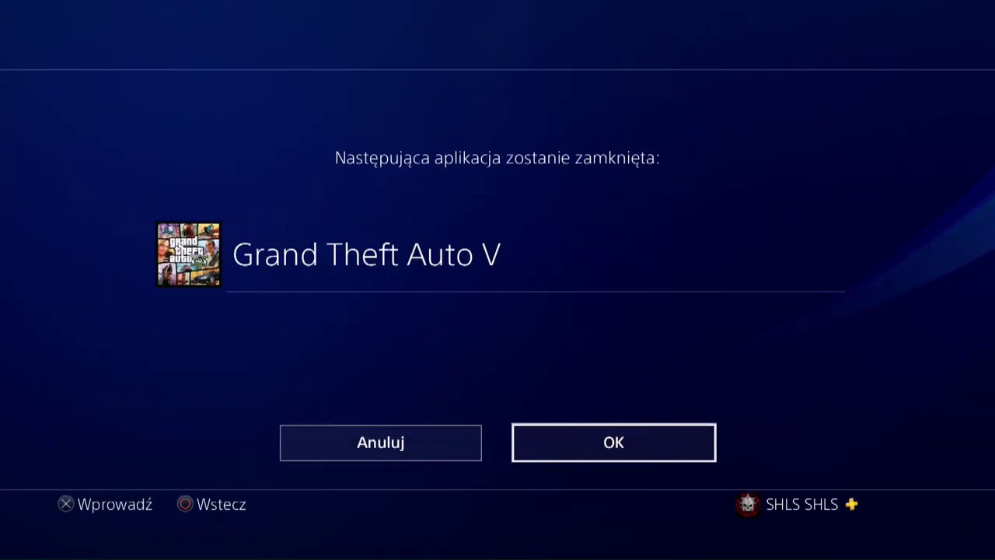
{"action": "key", "text": "Return"}
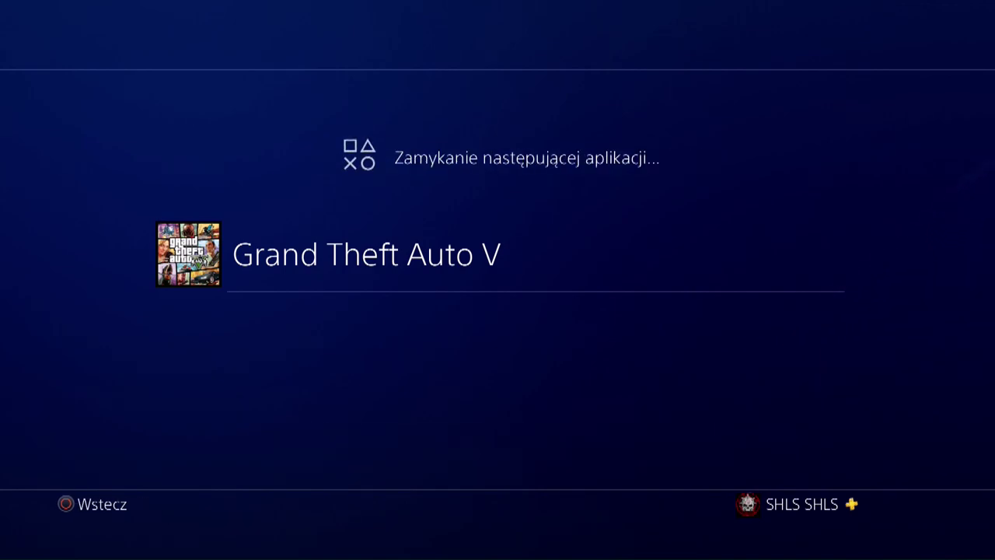
Select the Grand Theft Auto V save on the USB storage device for copying to system storage
{"action": "key", "text": "Down"}
{"action": "key", "text": "Down"}
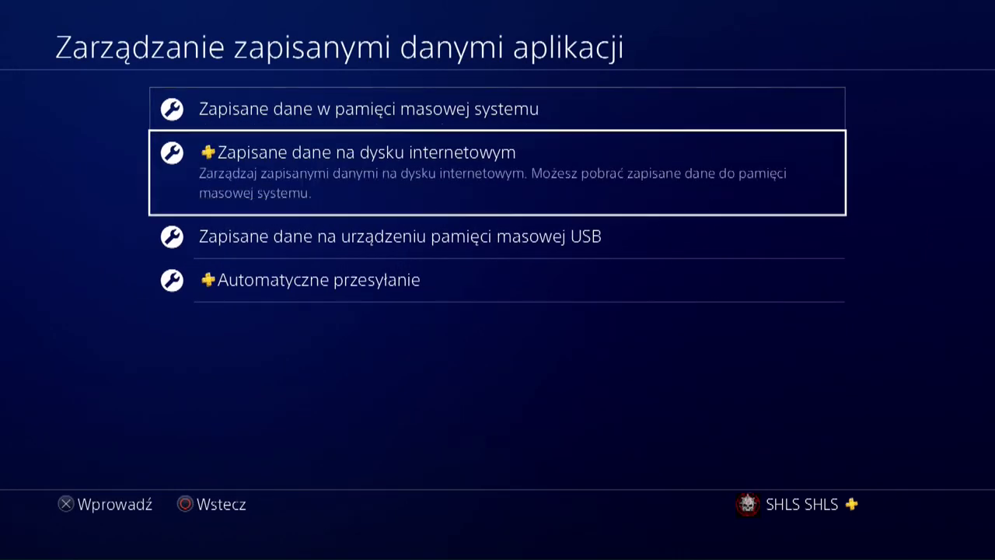
{"action": "key", "text": "Return"}
{"action": "key", "text": "Return"}
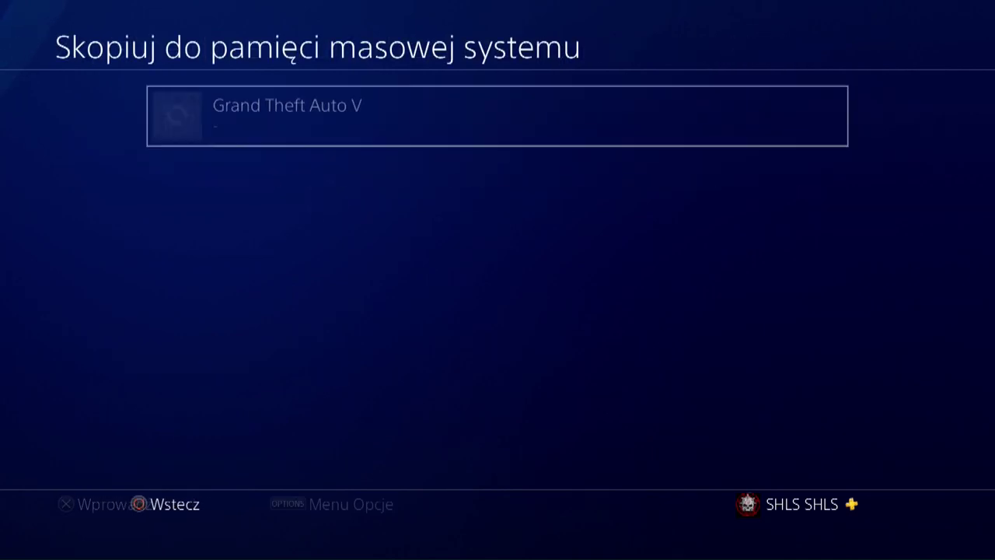
{"action": "key", "text": "Return"}
{"action": "key", "text": "Return"}
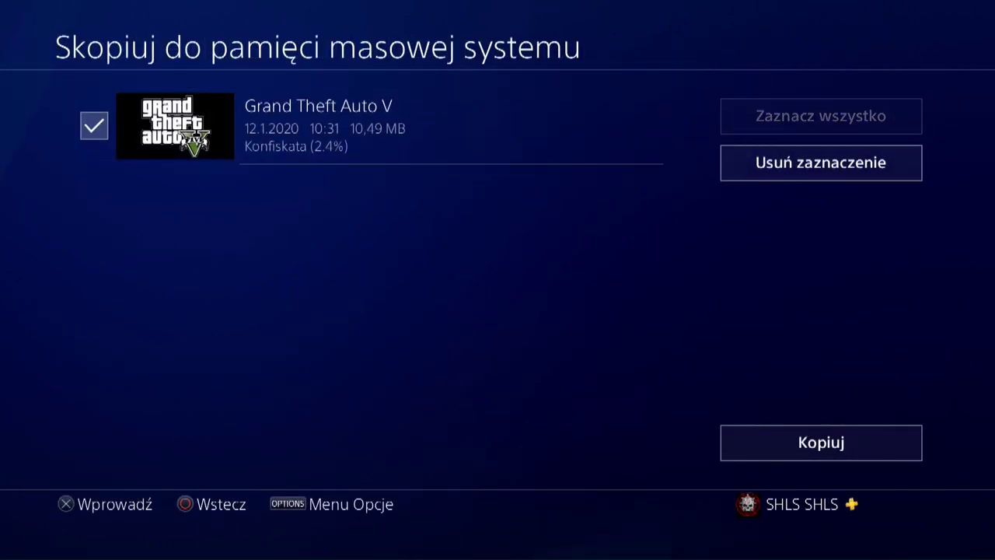
Copy the selected save to system storage, overwriting the existing saved data with the choice applied to all
{"action": "key", "text": "Down"}
{"action": "key", "text": "Return"}
{"action": "key", "text": "Up"}
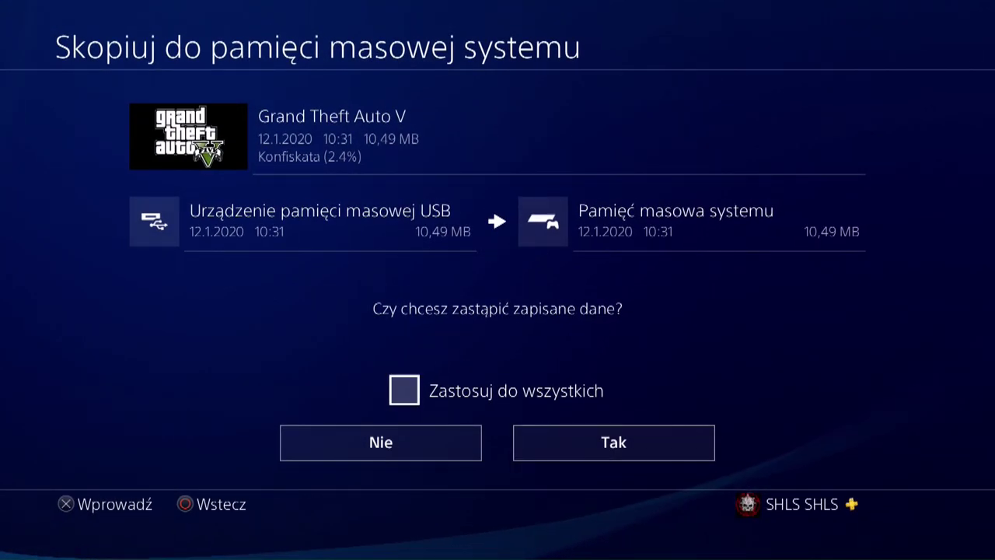
{"action": "key", "text": "Return"}
{"action": "key", "text": "Down"}
{"action": "key", "text": "Right"}
{"action": "key", "text": "Return"}
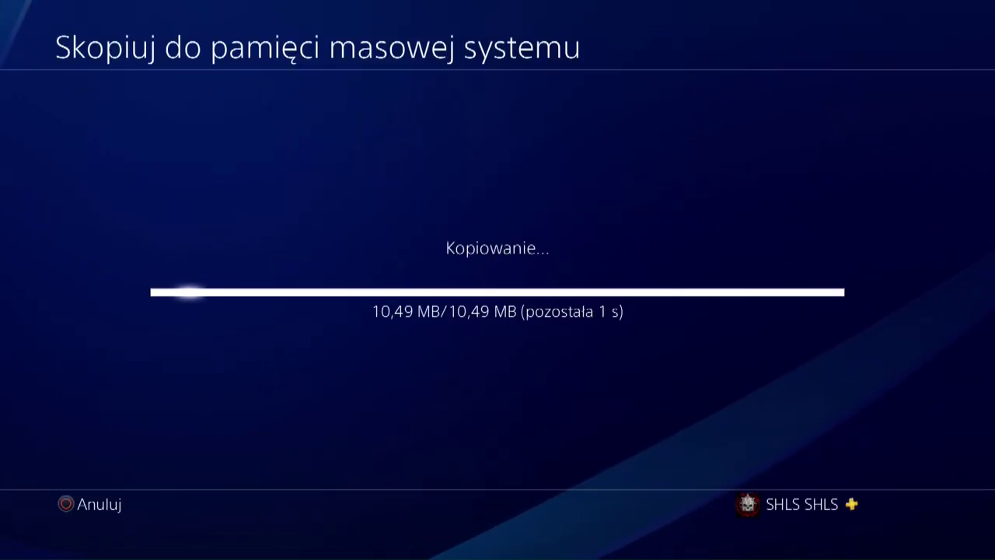
Leave the settings for the PS4 home screen and launch Grand Theft Auto V
{"action": "key", "text": "Escape"}
{"action": "key", "text": "Escape"}
{"action": "key", "text": "Escape"}
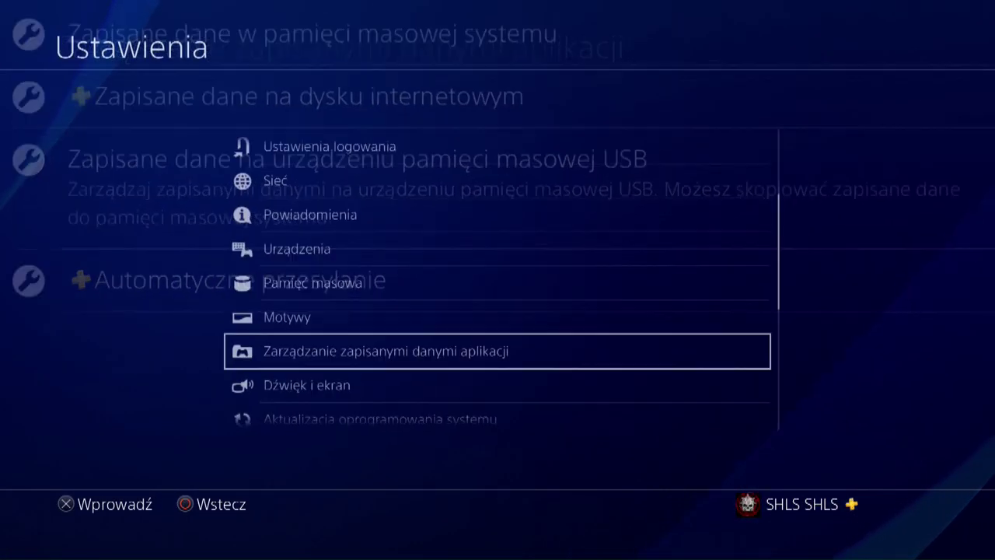
{"action": "key", "text": "Escape"}
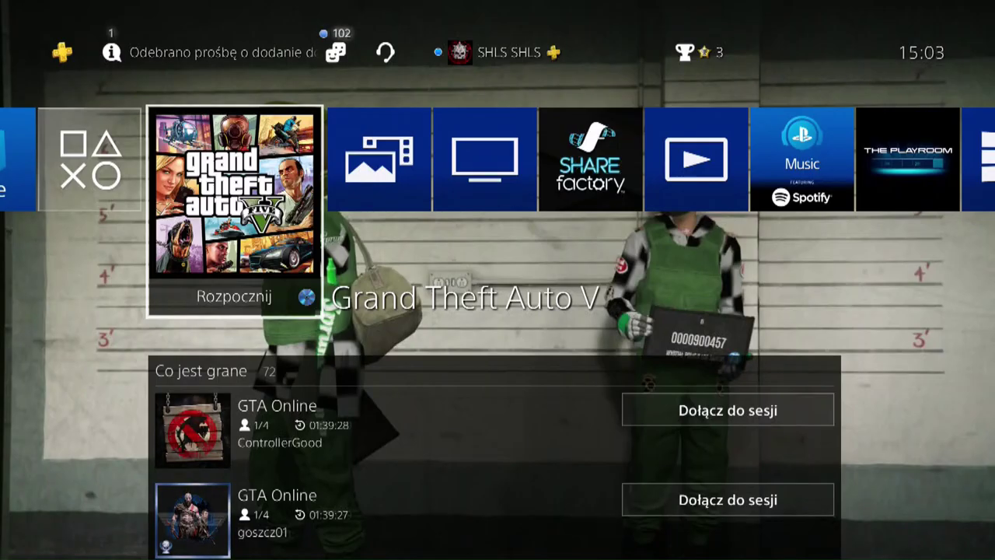
{"action": "key", "text": "Return"}
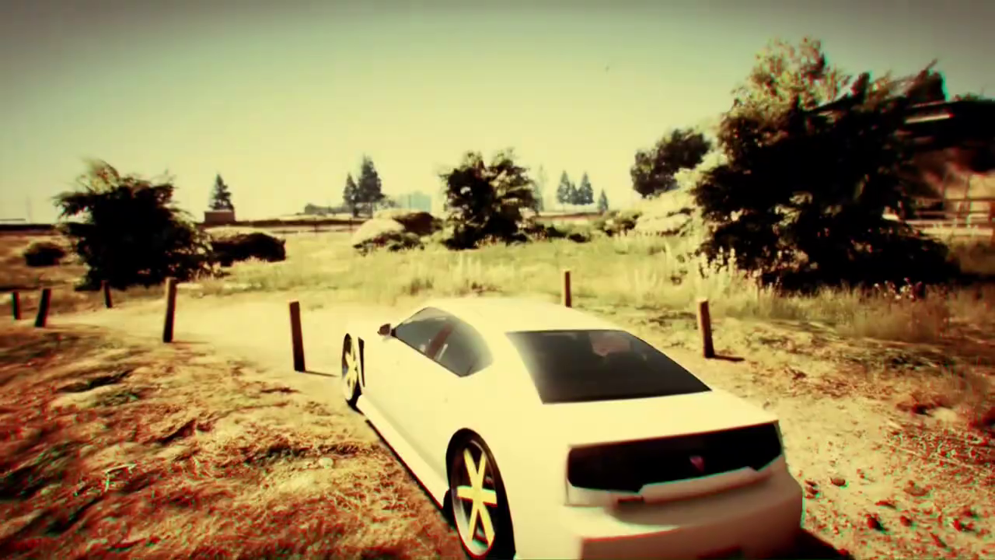
Pause the game and load the saved story mode game
{"action": "key", "text": "Escape"}
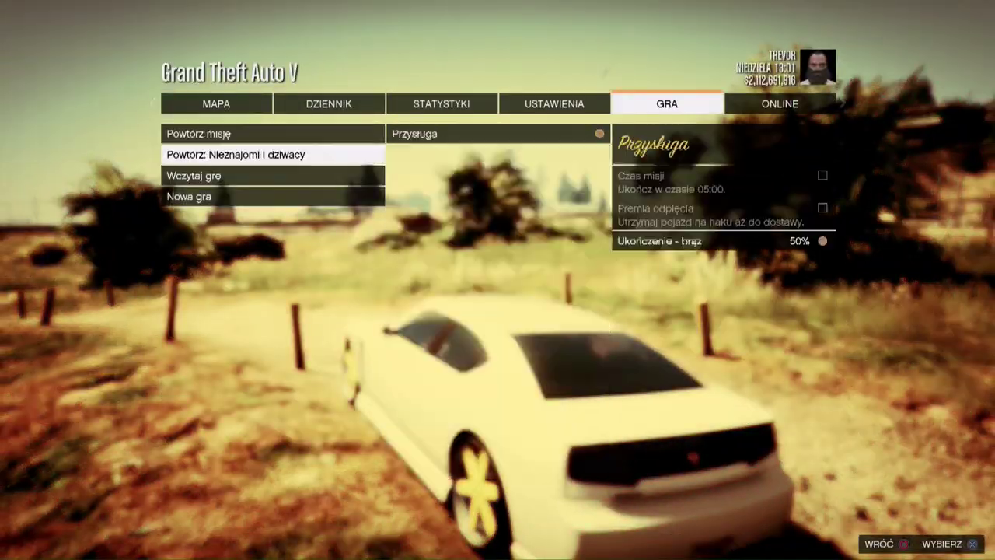
{"action": "key", "text": "Down"}
{"action": "key", "text": "Return"}
{"action": "key", "text": "Return"}
{"action": "key", "text": "Return"}
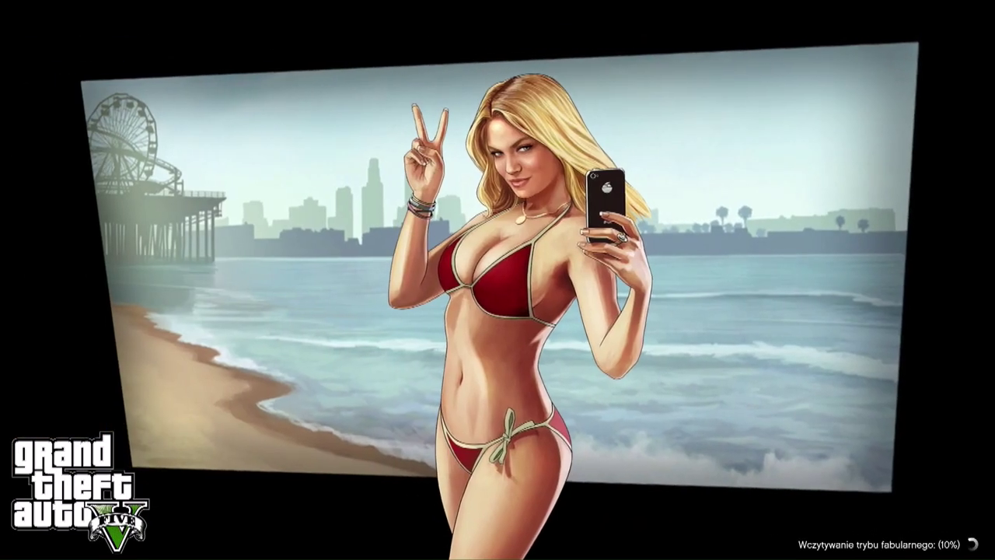